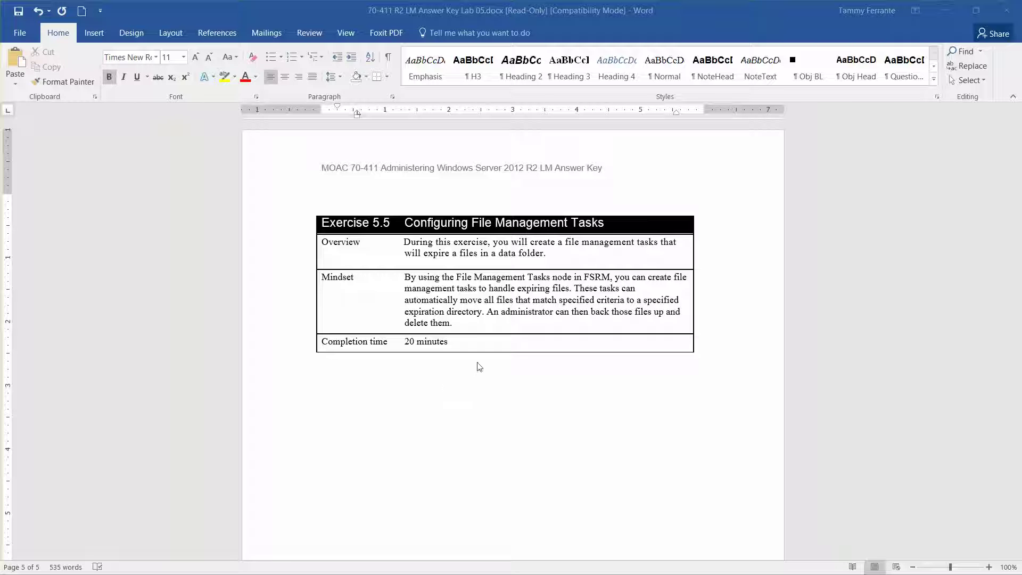
Minimize the Word answer key for Exercise 5.5 to reveal the desktop
left_click(947, 8)
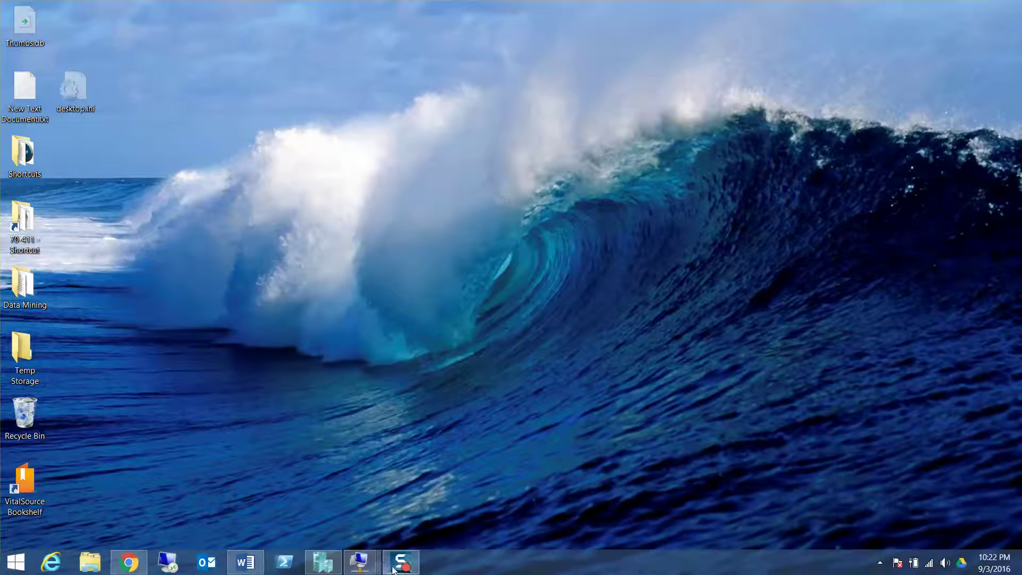
Restore the Server01 virtual machine window from the host taskbar
mouse_move(361, 563)
left_click(388, 490)
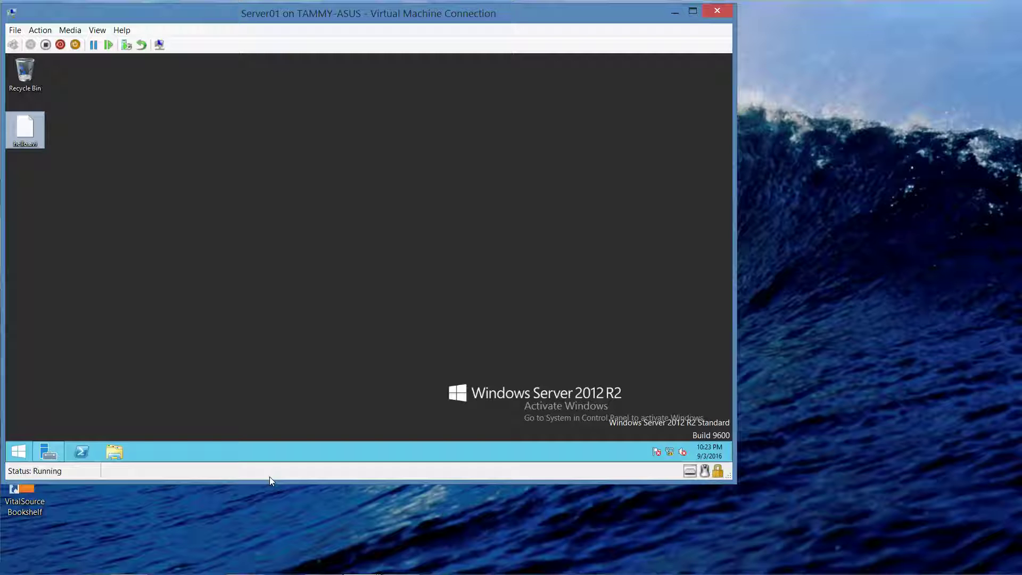
Show Local Disk (C:) in File Explorer with the window enlarged to list all folders
left_click(112, 453)
double_click(476, 302)
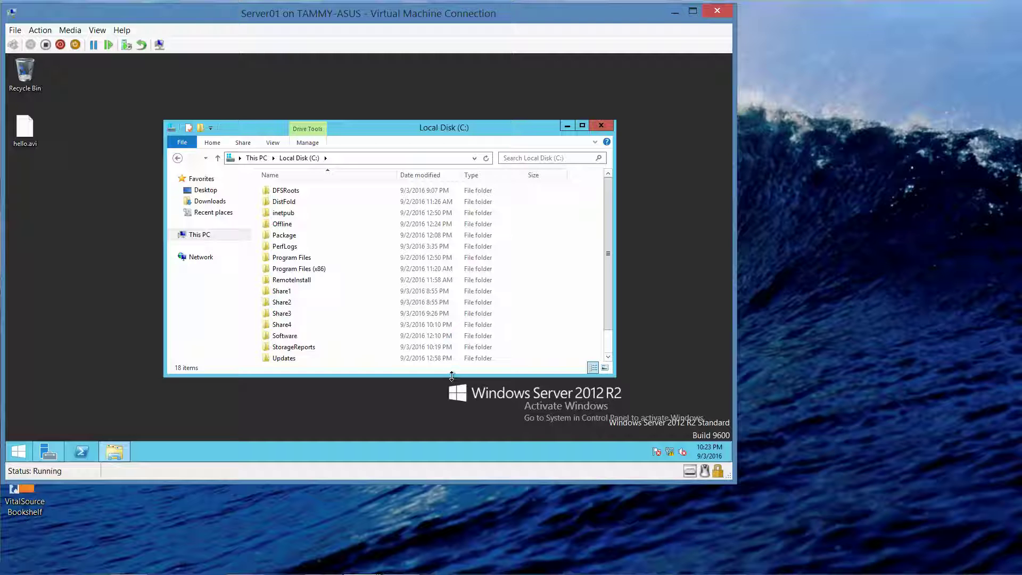
left_click_drag(450, 375, 445, 431)
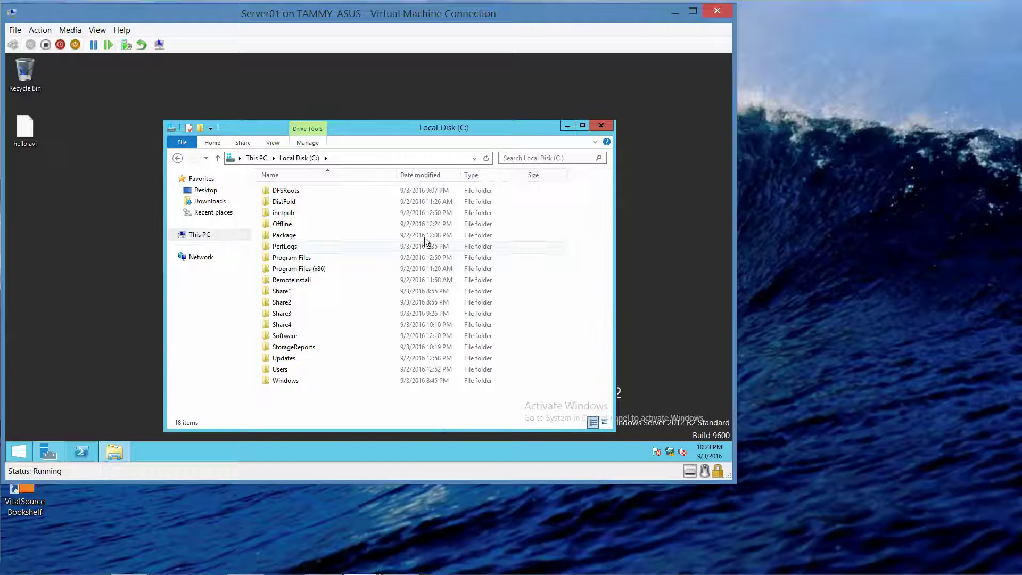
left_click_drag(426, 120, 422, 76)
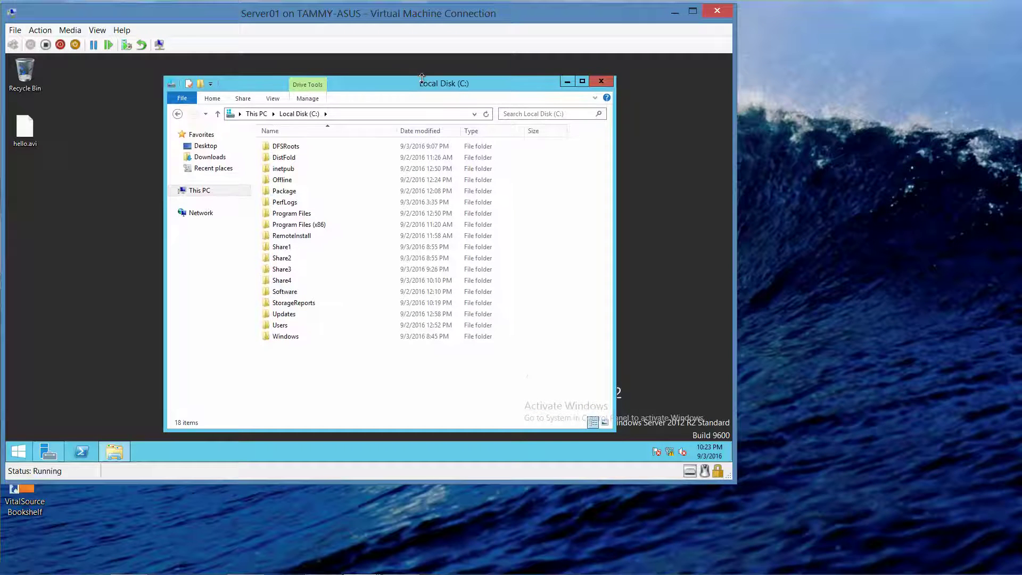
Create a new folder named FileData in the root of C:
right_click(298, 372)
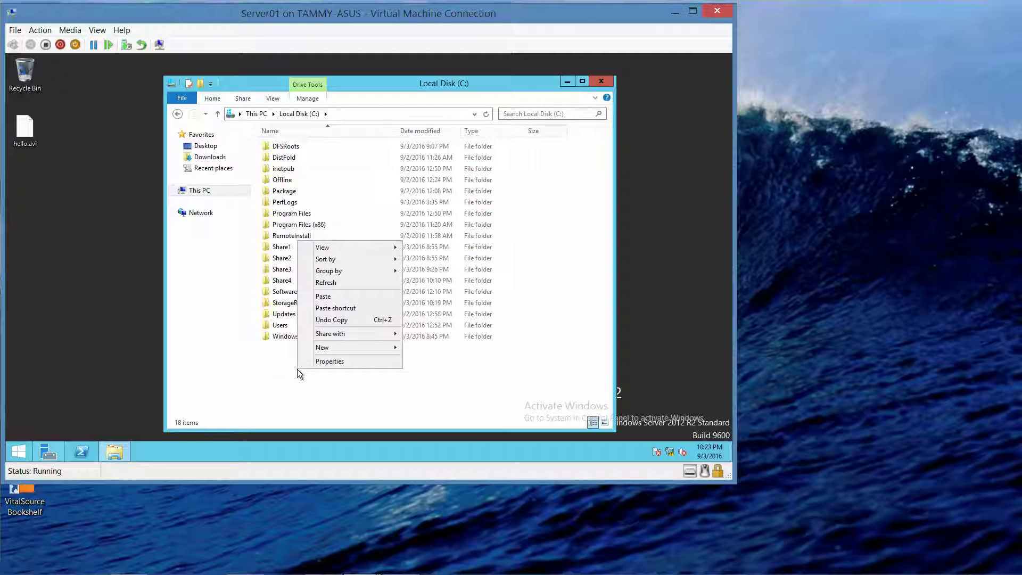
mouse_move(322, 347)
left_click(426, 350)
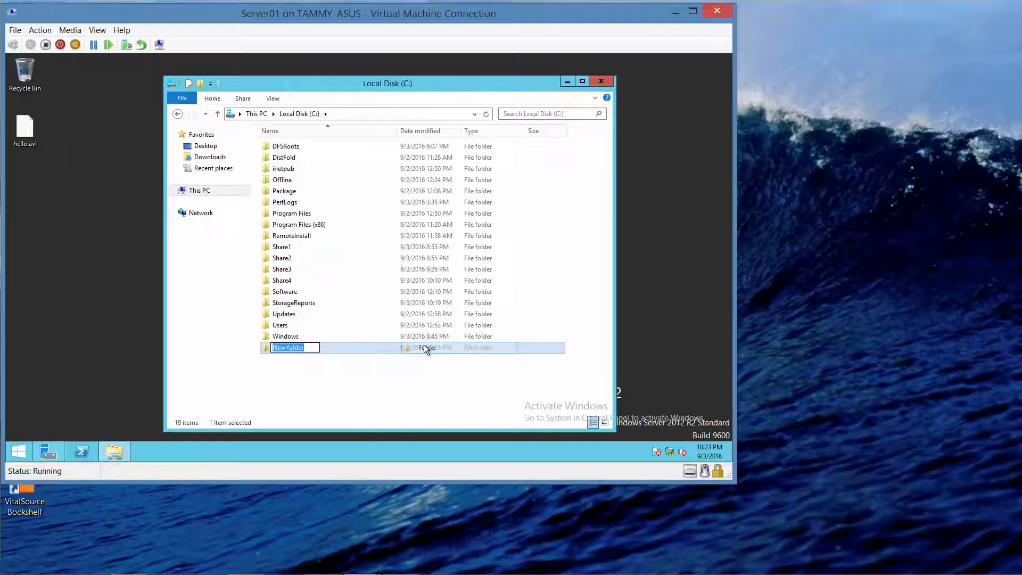
type("FileData")
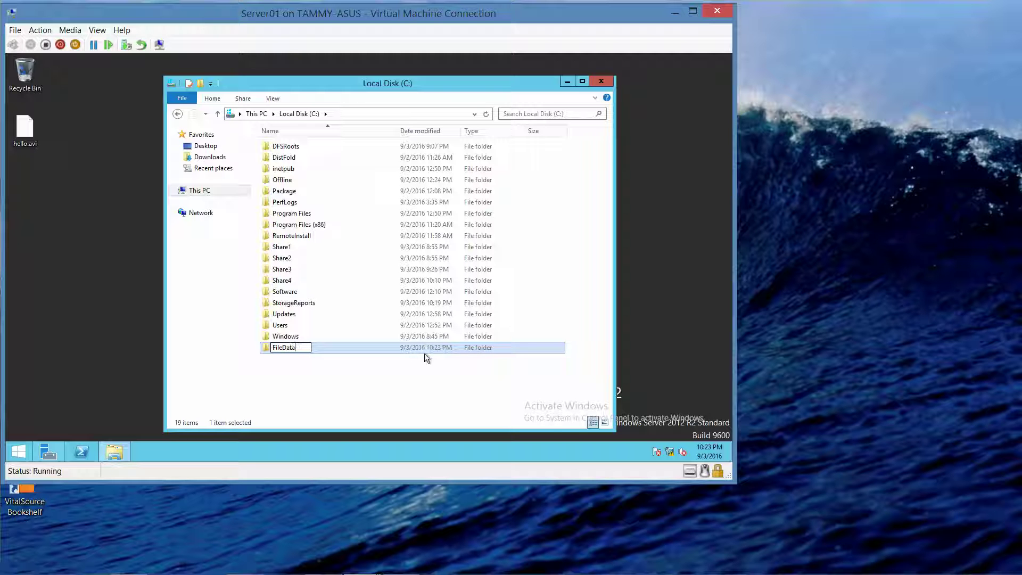
key("Return")
left_click(404, 378)
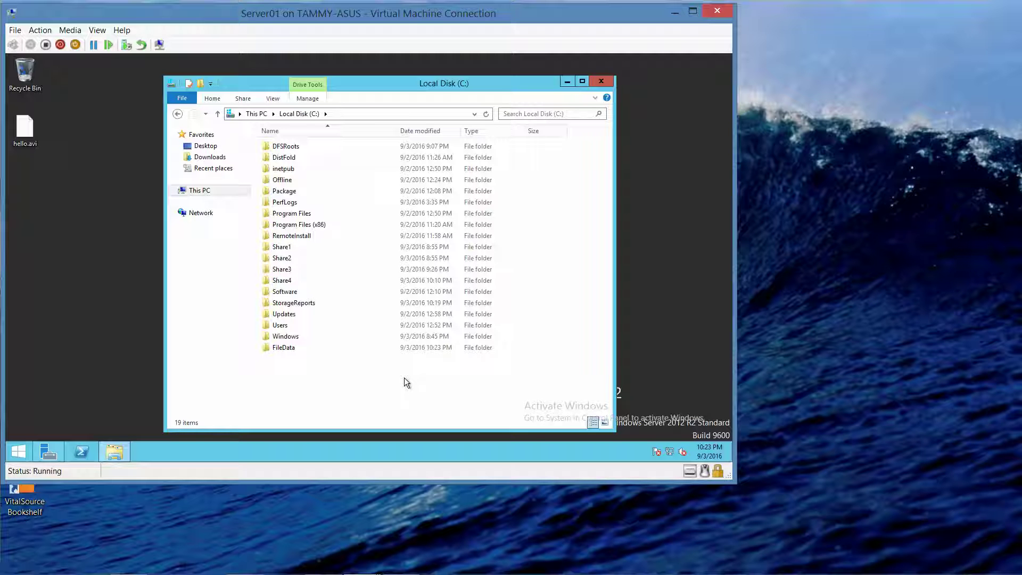
Create a new text document named Test1.txt inside the FileData folder
double_click(287, 344)
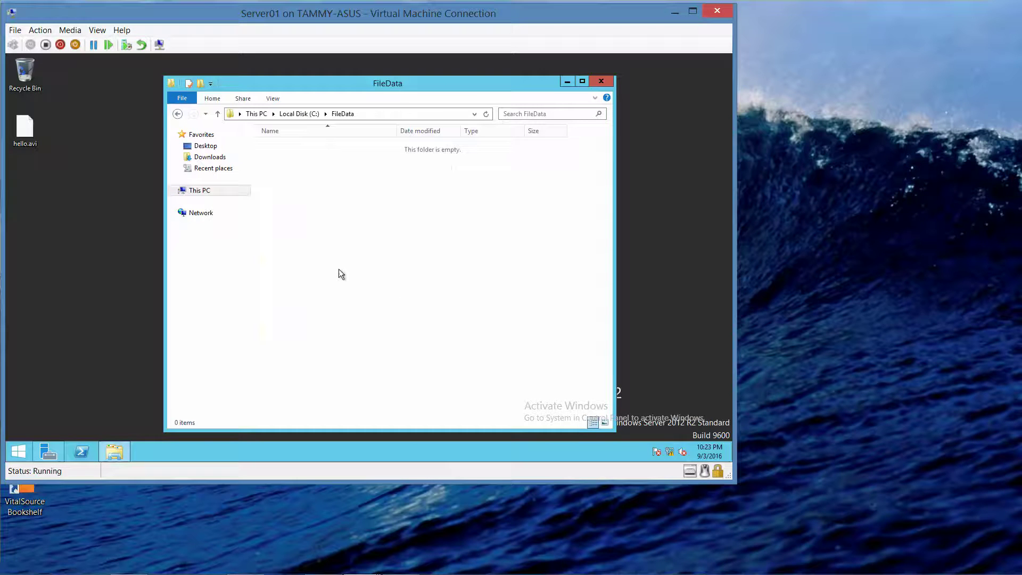
right_click(339, 274)
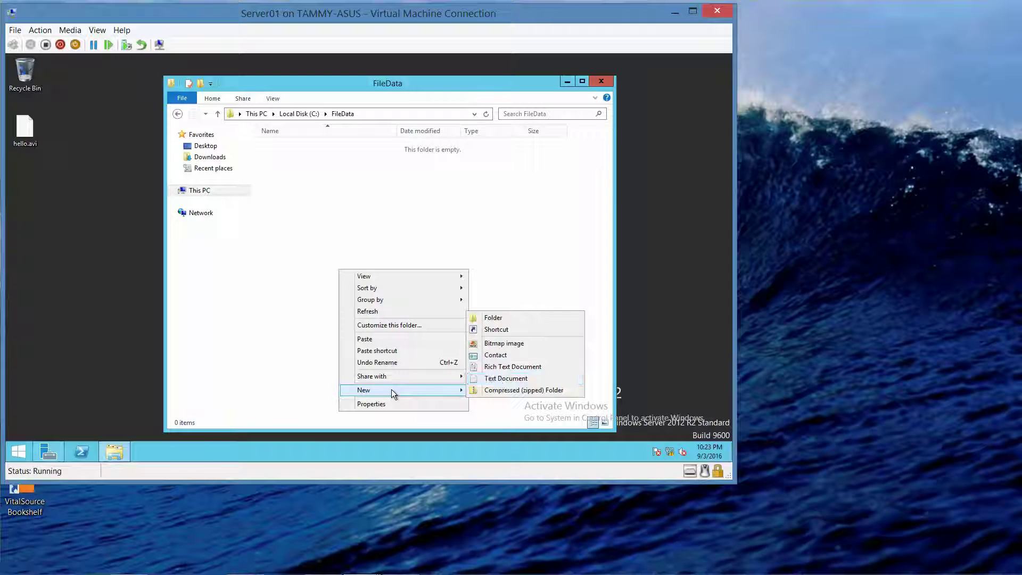
mouse_move(364, 390)
left_click(502, 380)
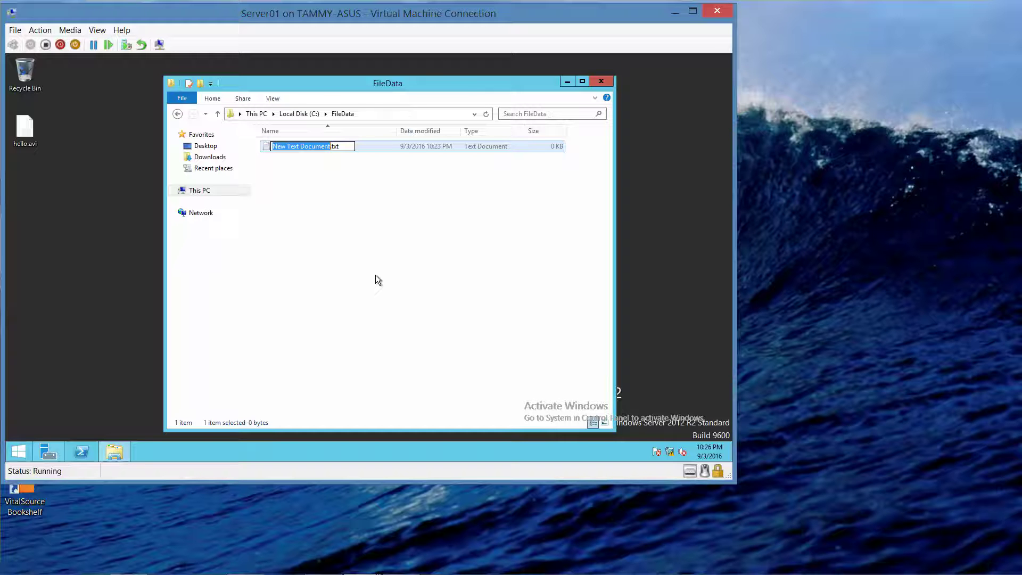
type("Test 1")
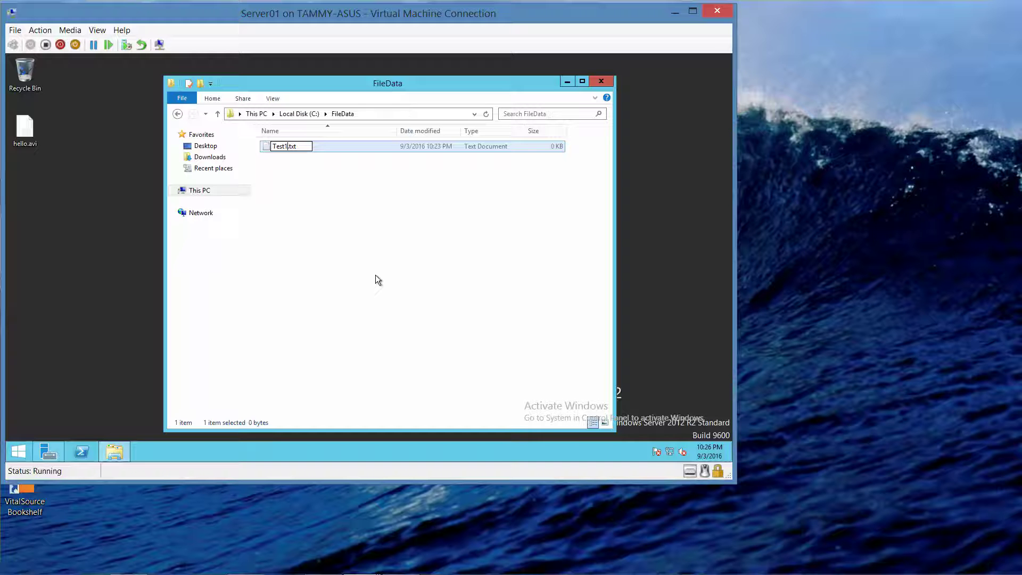
key("Return")
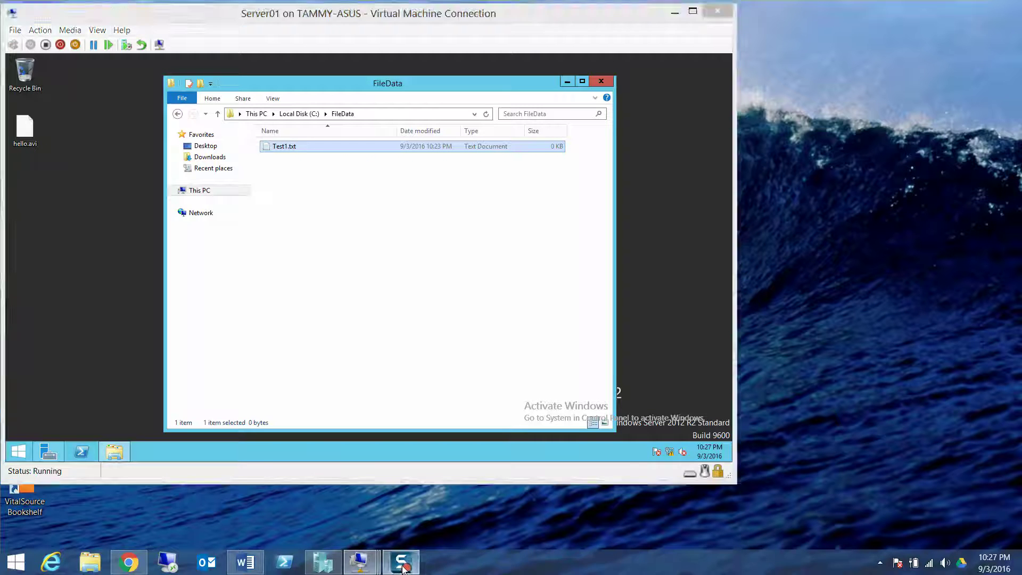
Put the line 'Student Name Here' in Test1.txt, save it and close Notepad
double_click(292, 149)
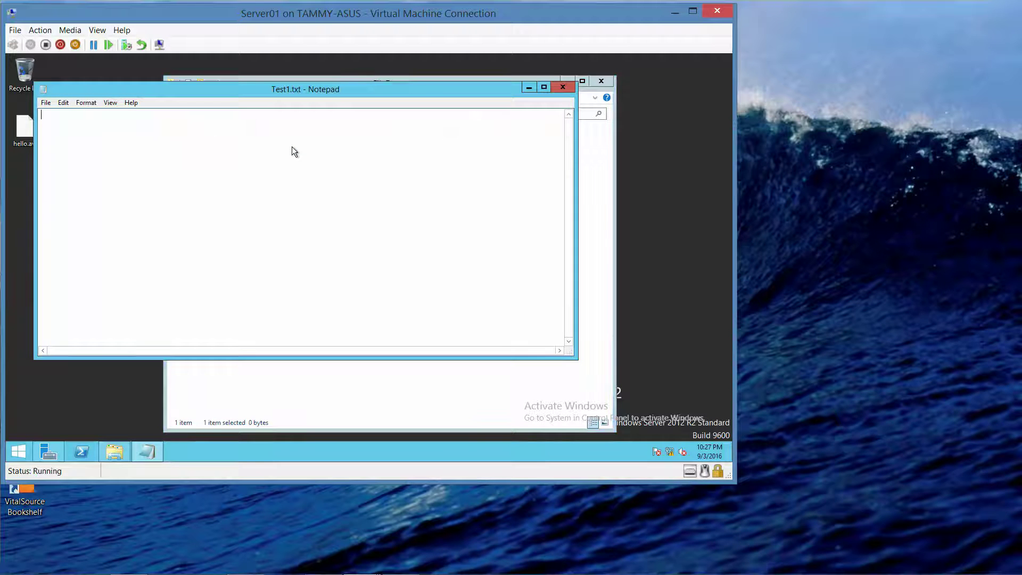
type("Student Name Here")
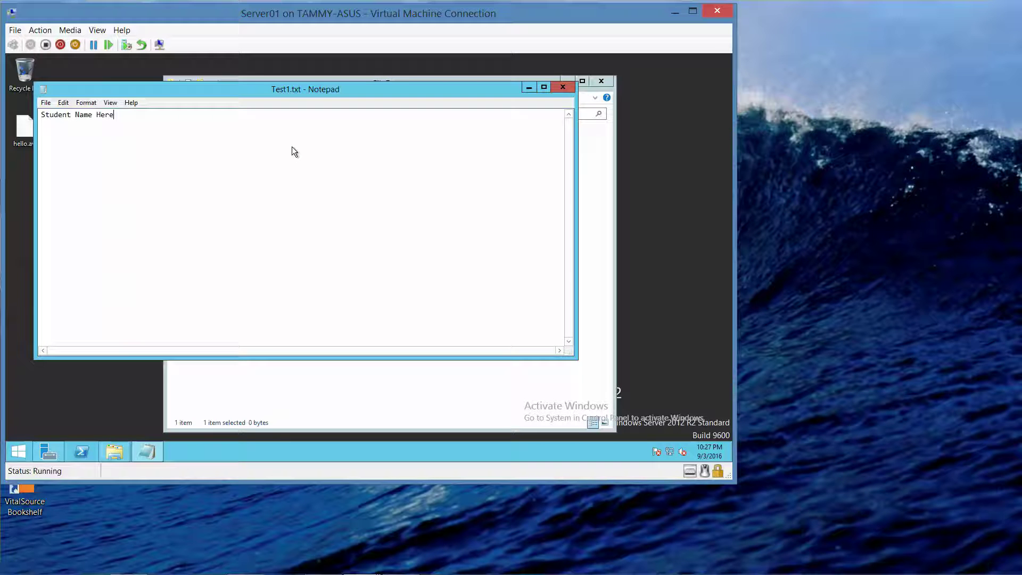
left_click(46, 102)
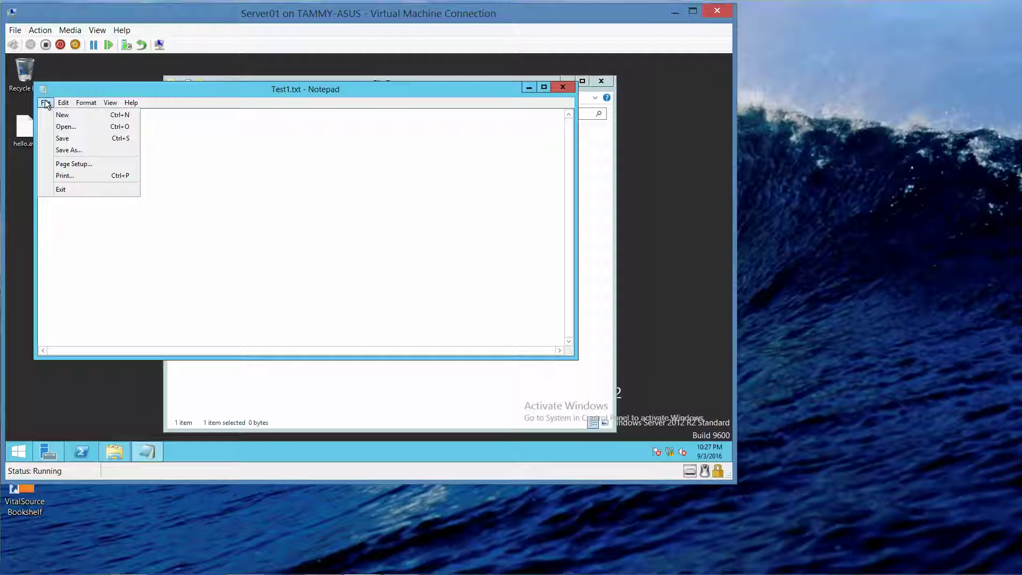
left_click(64, 138)
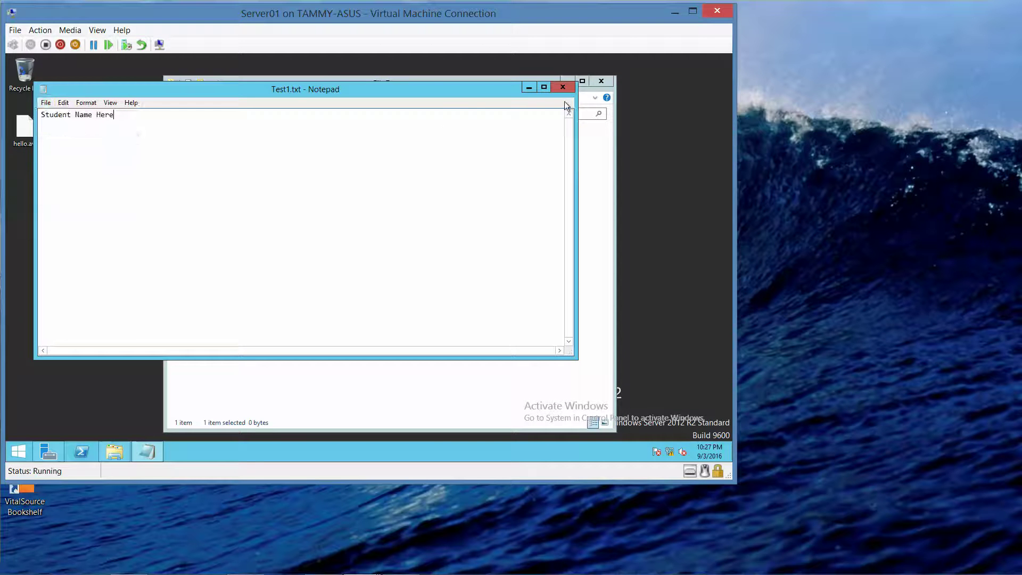
left_click(562, 87)
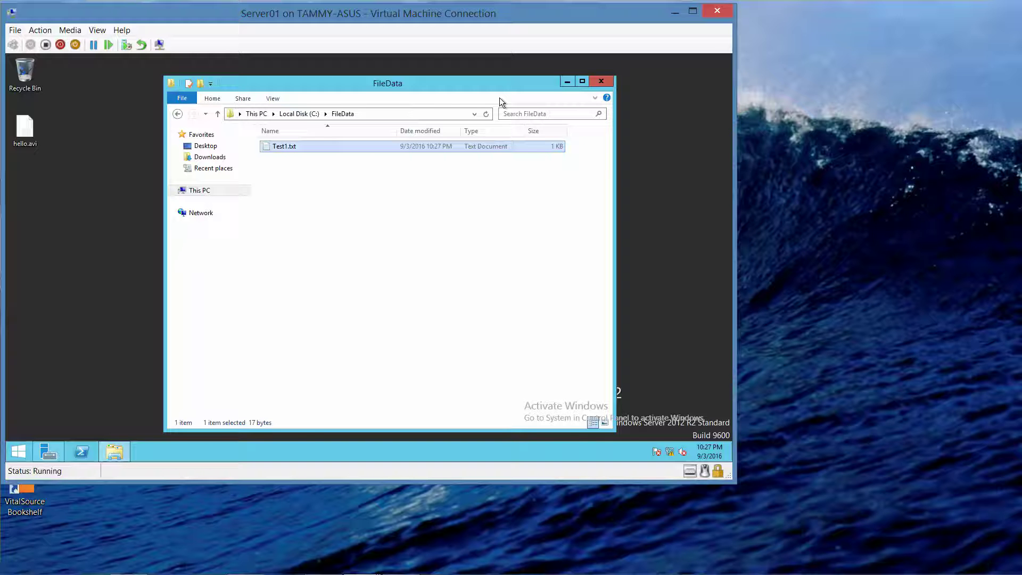
Create a folder named Expire in the root of C:, then close File Explorer
left_click(302, 114)
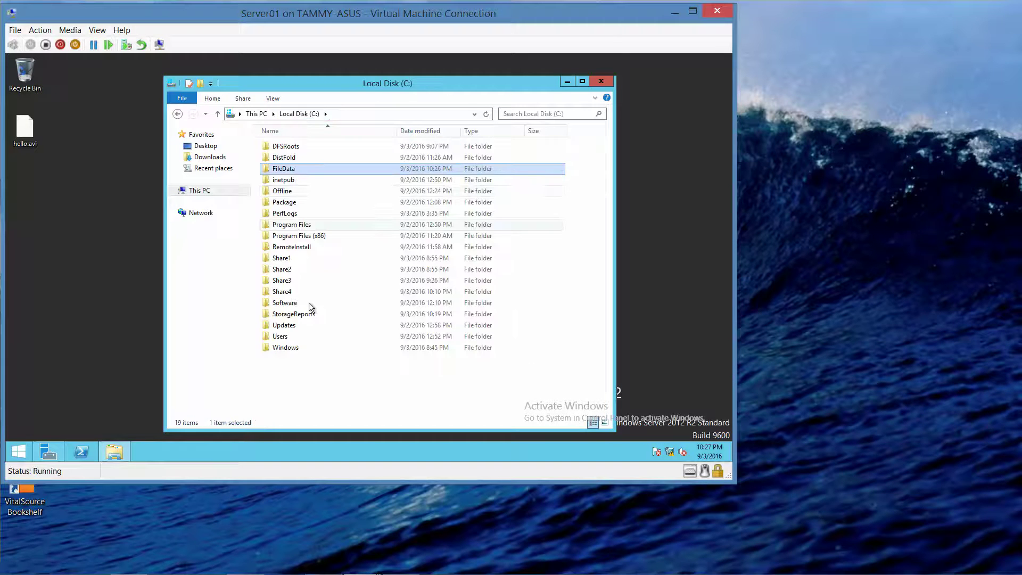
right_click(320, 370)
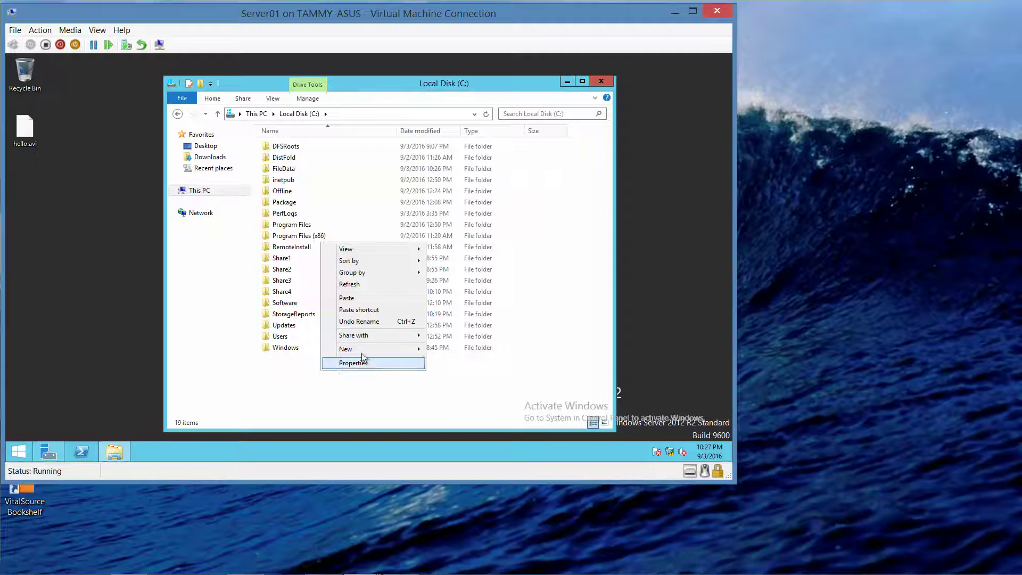
left_click(461, 351)
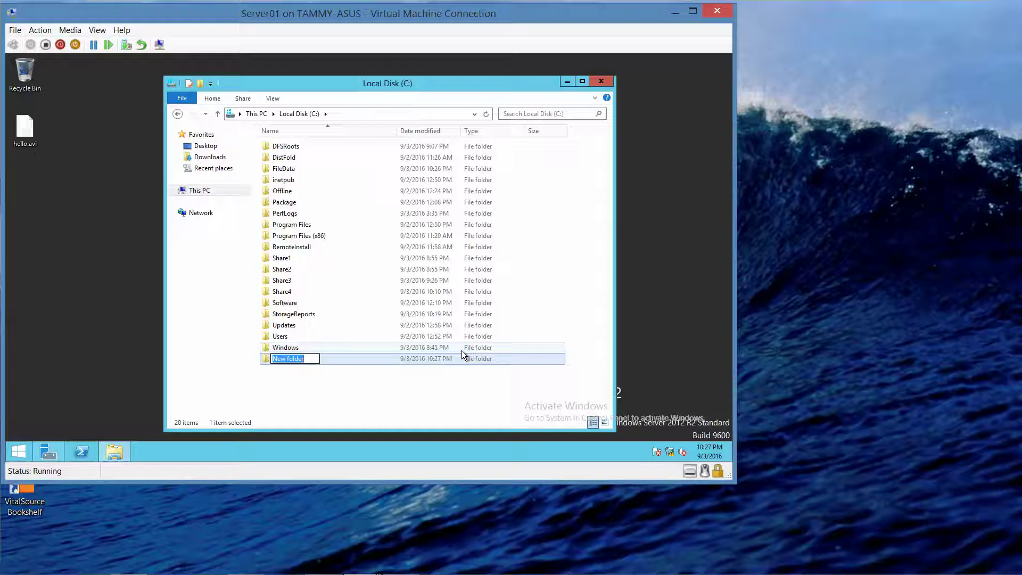
type("Expire")
key("Return")
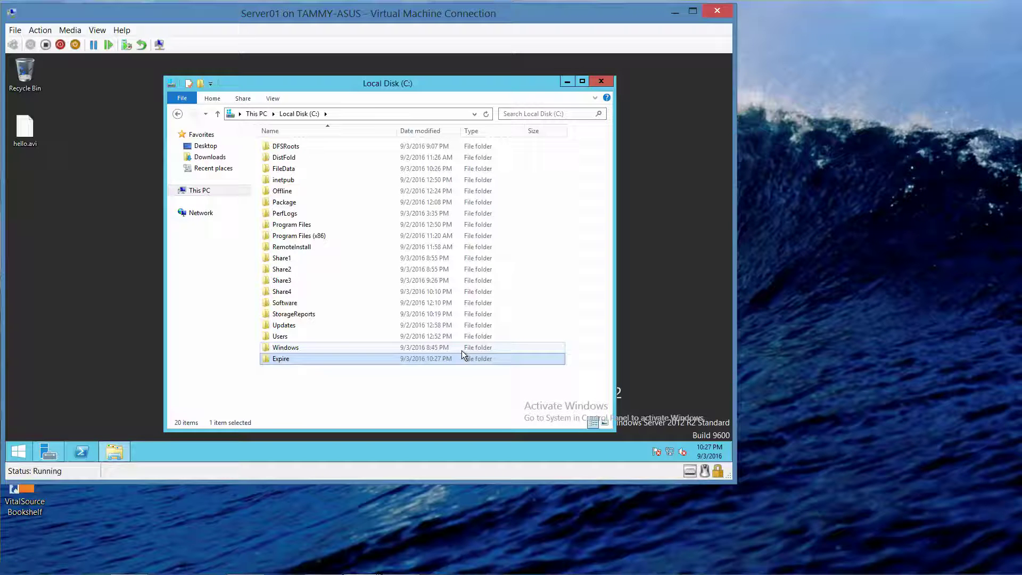
left_click(601, 84)
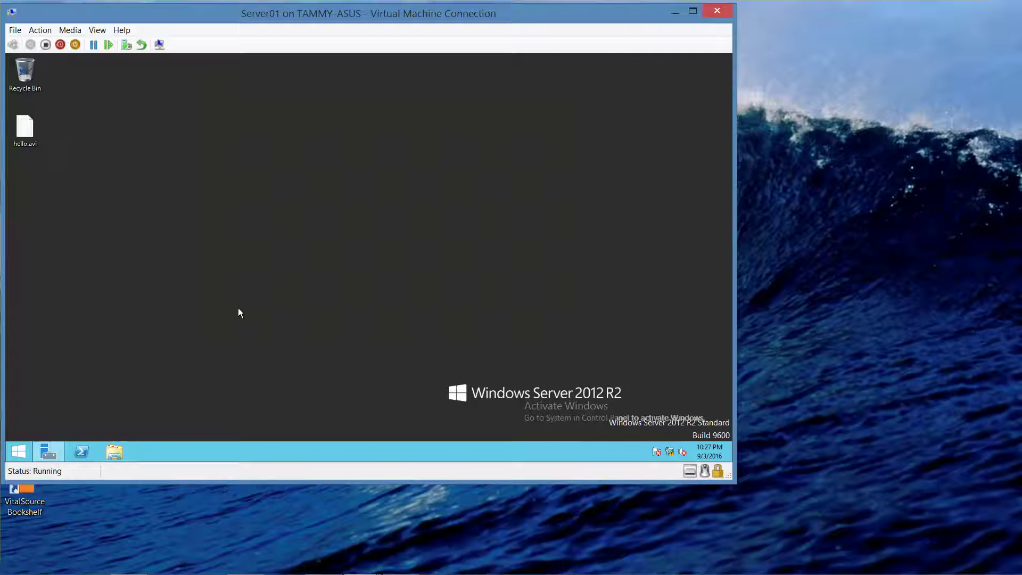
Launch File Server Resource Manager from Server Manager's Tools menu
left_click(50, 451)
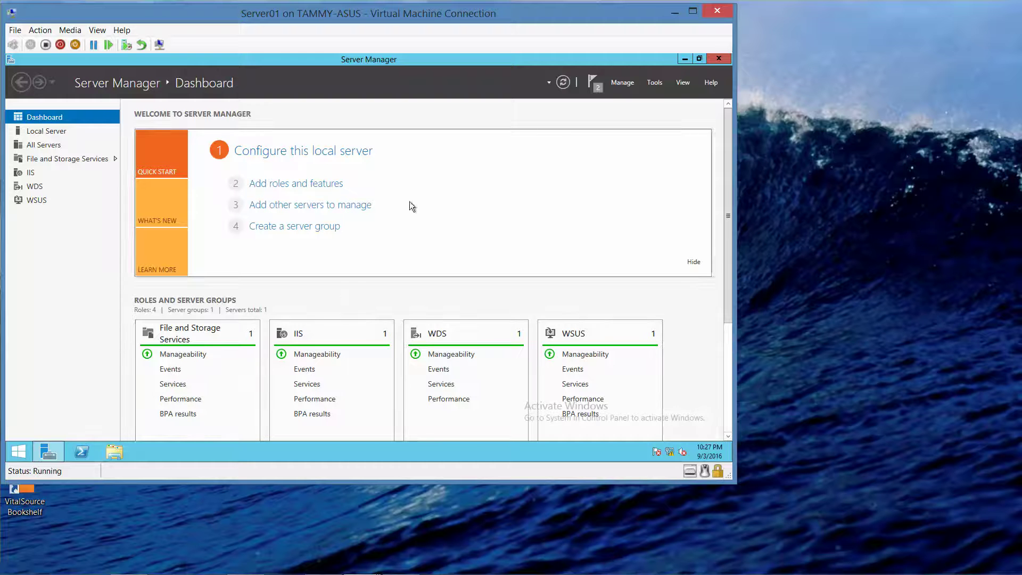
left_click(656, 84)
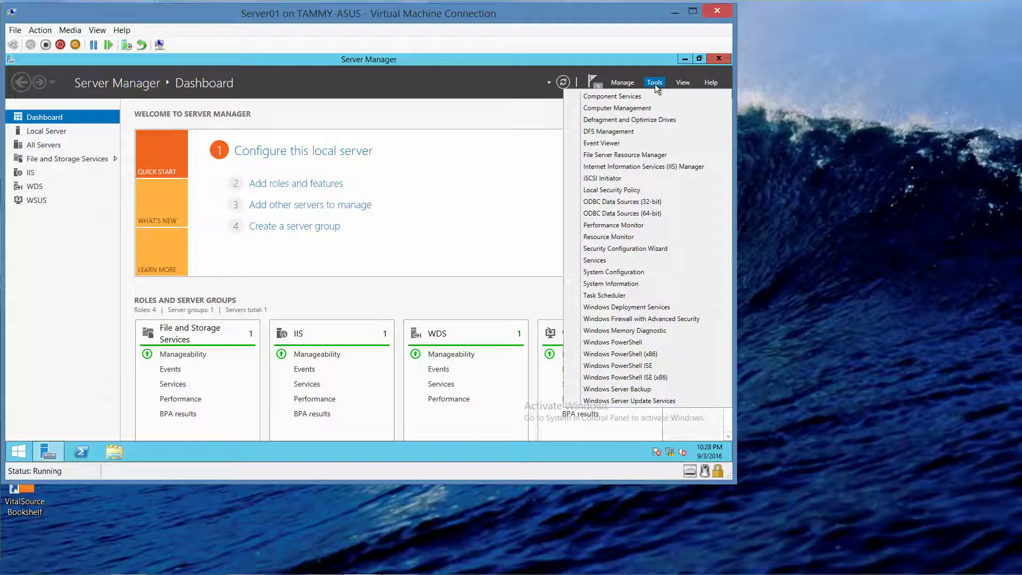
left_click(641, 156)
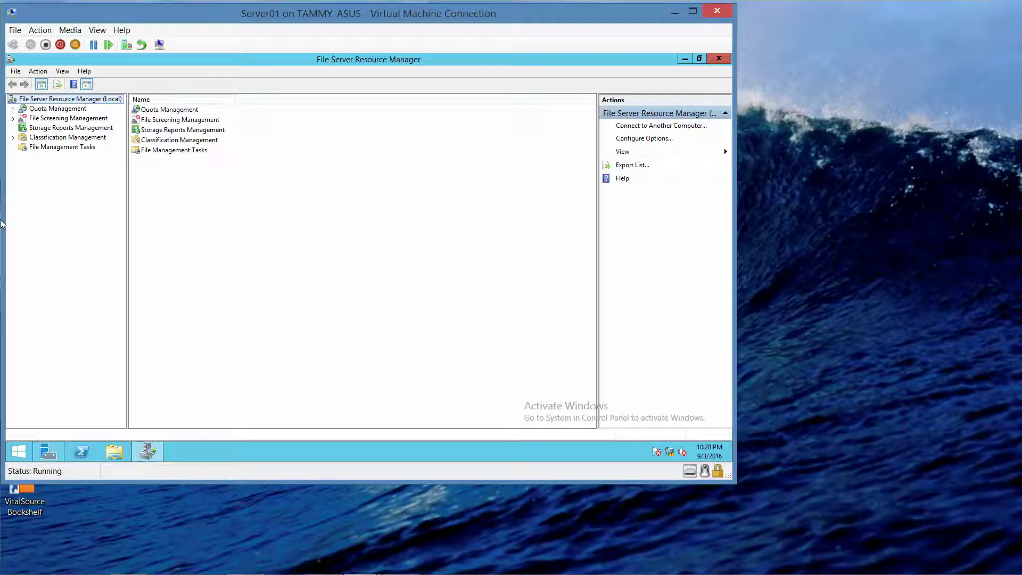
Start a new file management task from the File Management Tasks node
left_click(44, 148)
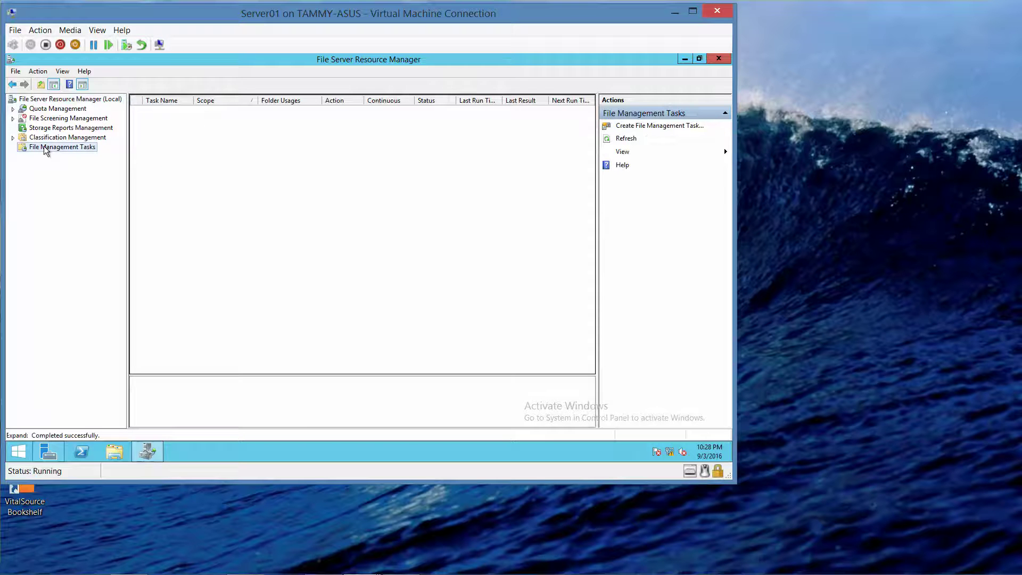
right_click(45, 150)
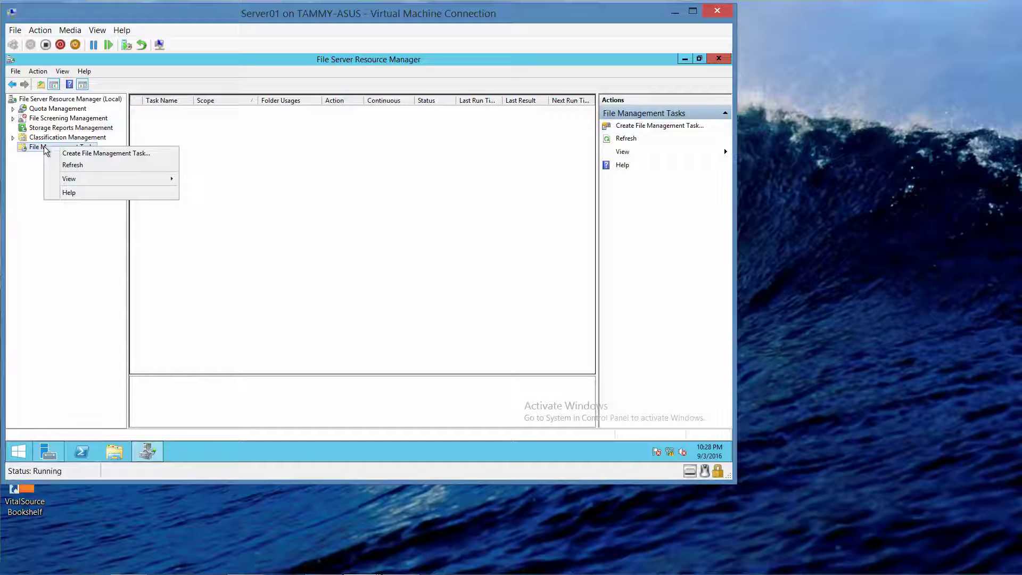
left_click(83, 153)
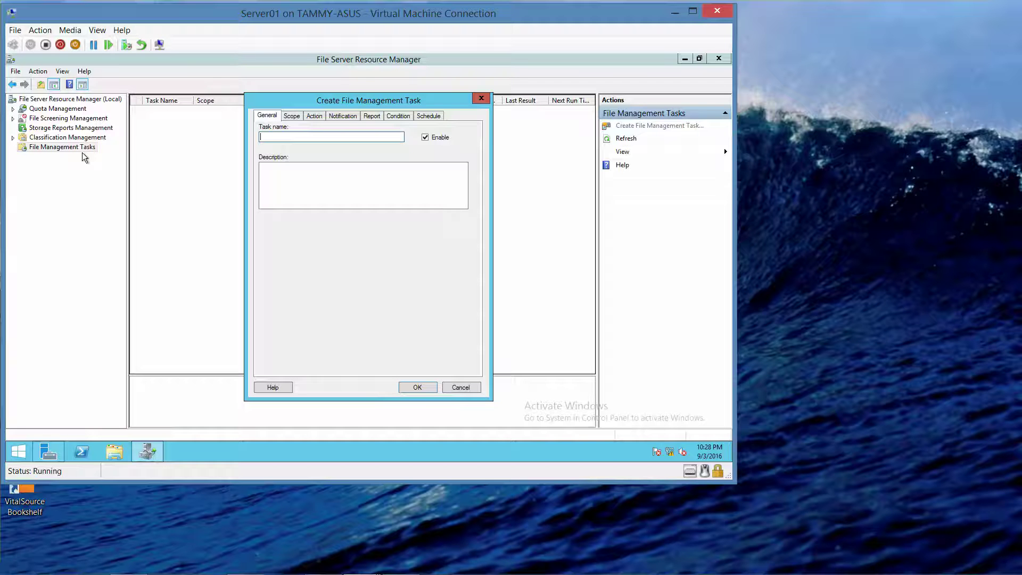
type("Cleanup Old Files")
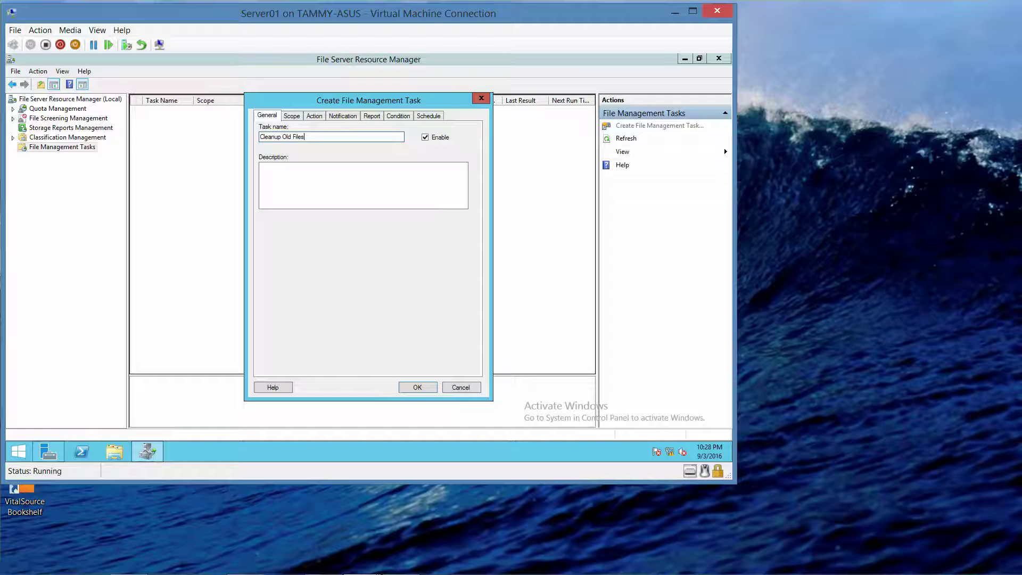
Add C:\FileData as an included folder in the task's scope
left_click(293, 118)
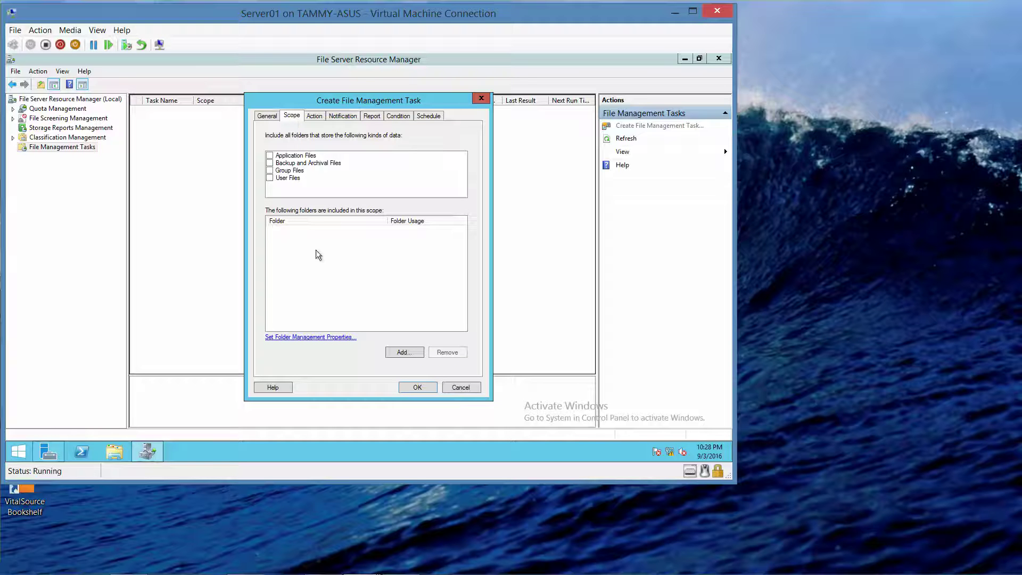
left_click(397, 353)
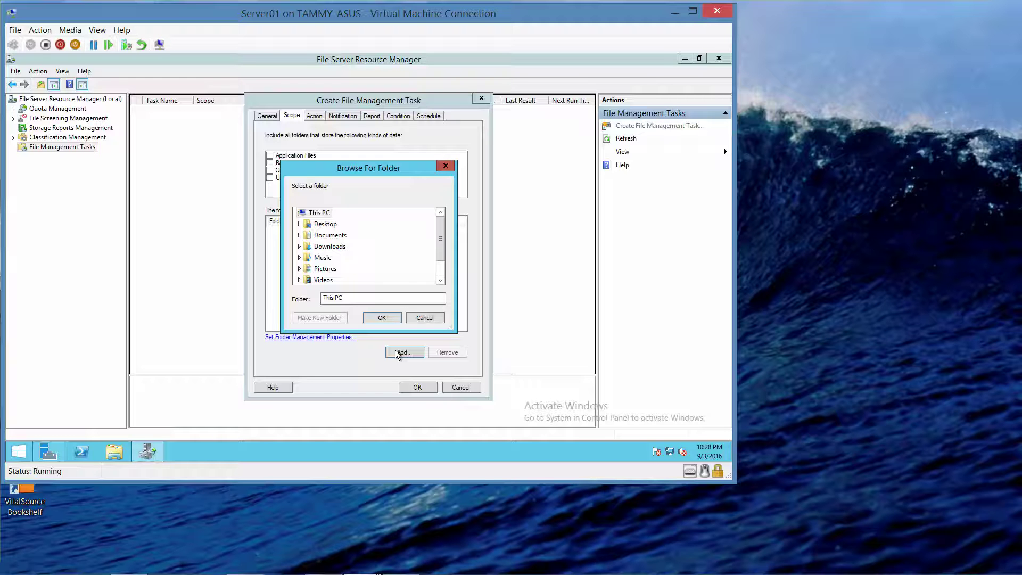
left_click(439, 278)
left_click(351, 274)
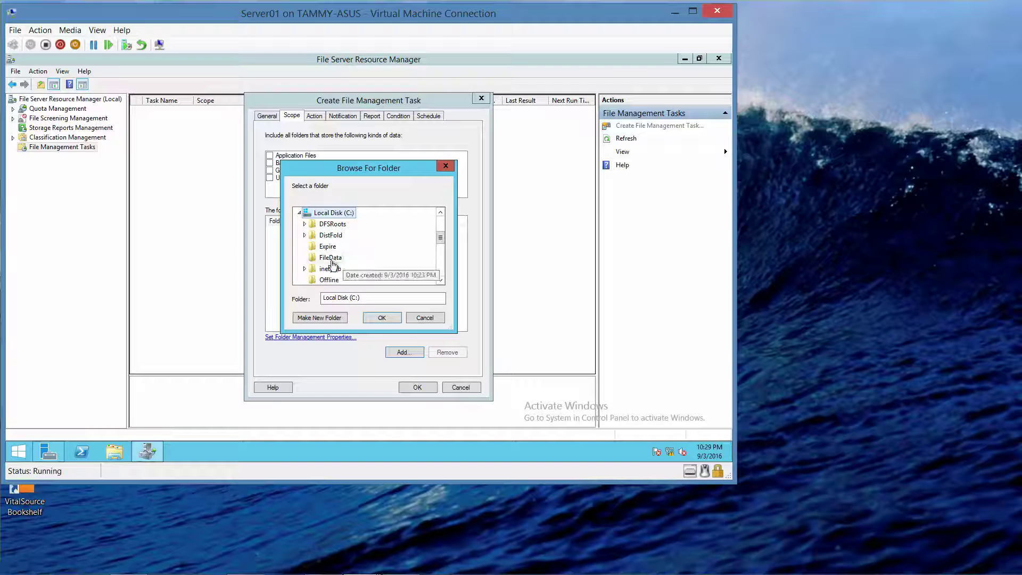
left_click(329, 257)
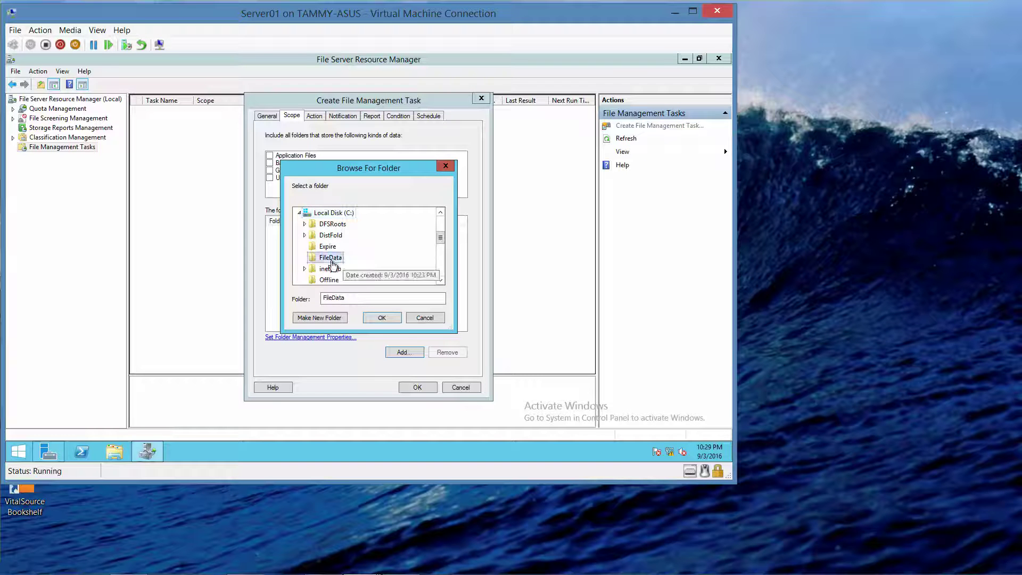
left_click(382, 317)
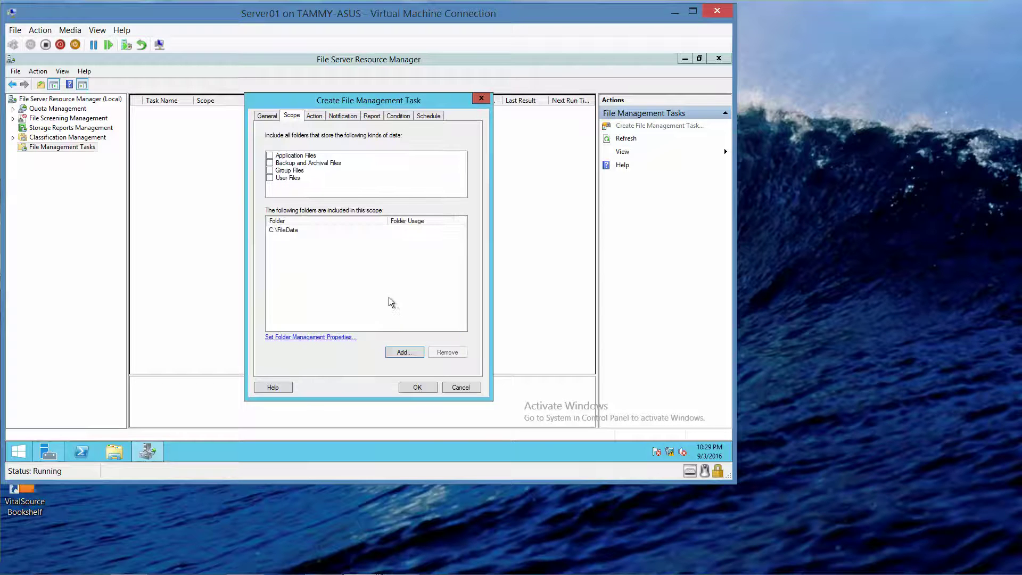
Set the task action to File expiration with C:\Expire as the expiration directory
left_click(315, 116)
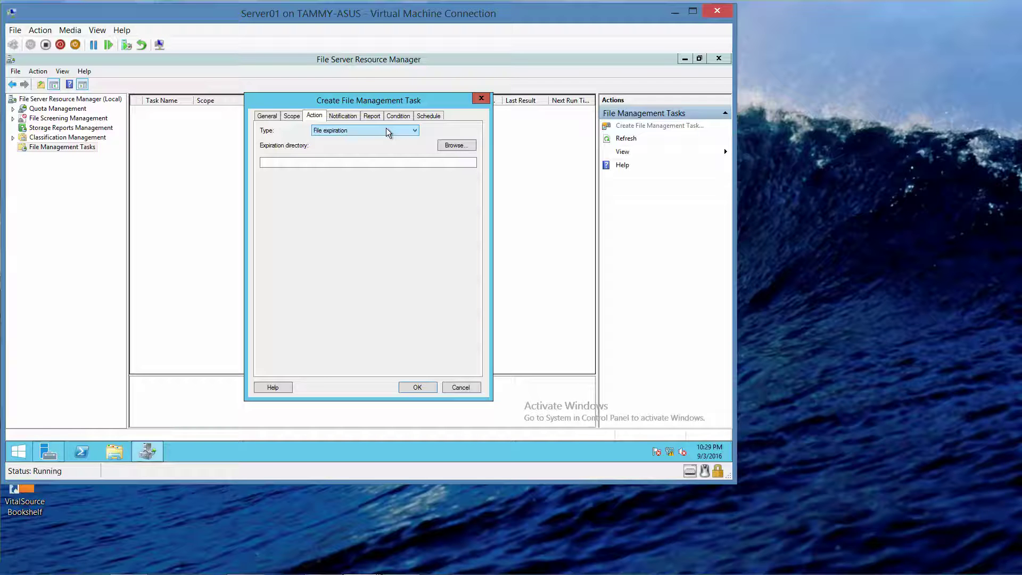
left_click(471, 146)
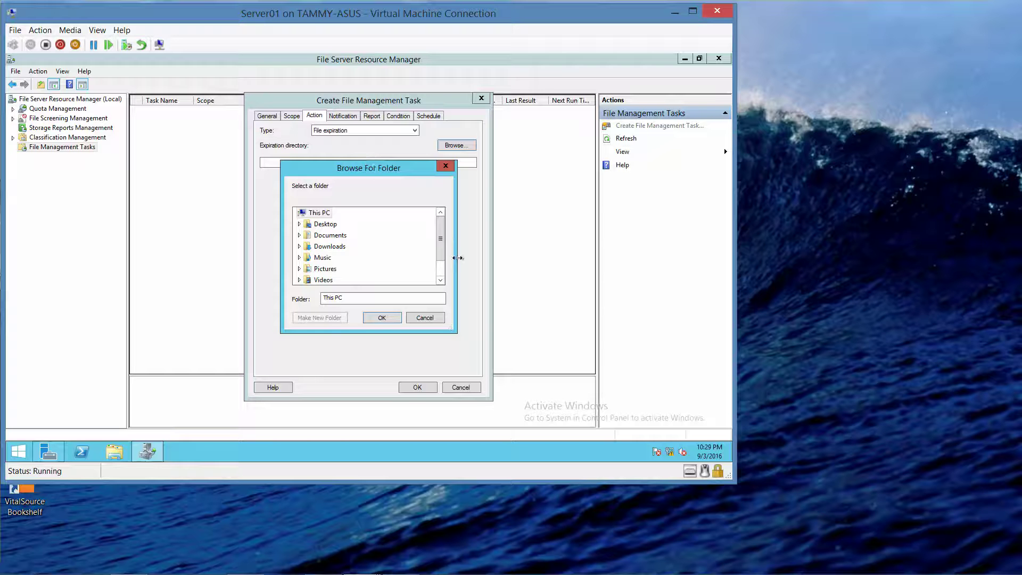
left_click_drag(438, 244, 439, 259)
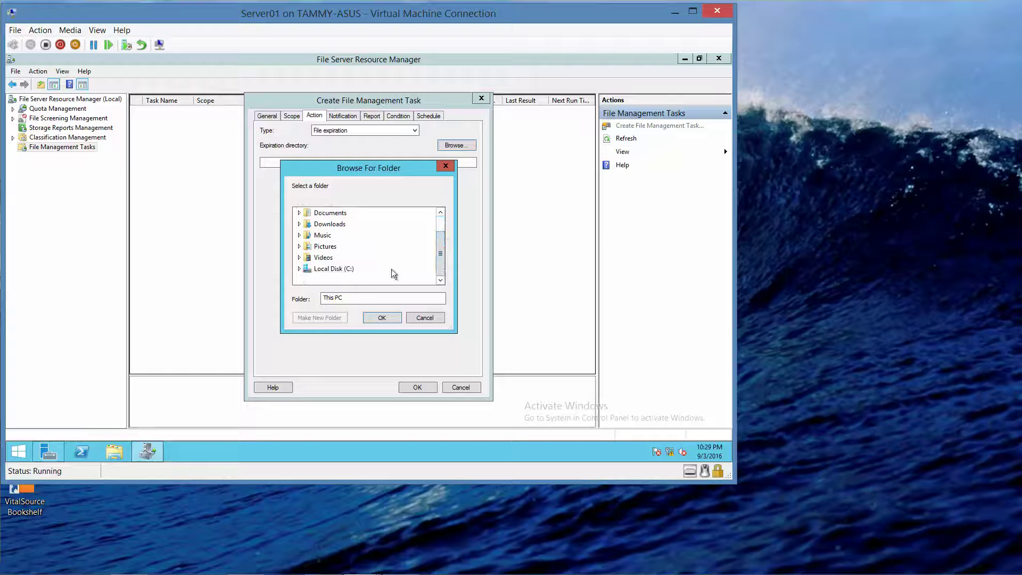
double_click(345, 268)
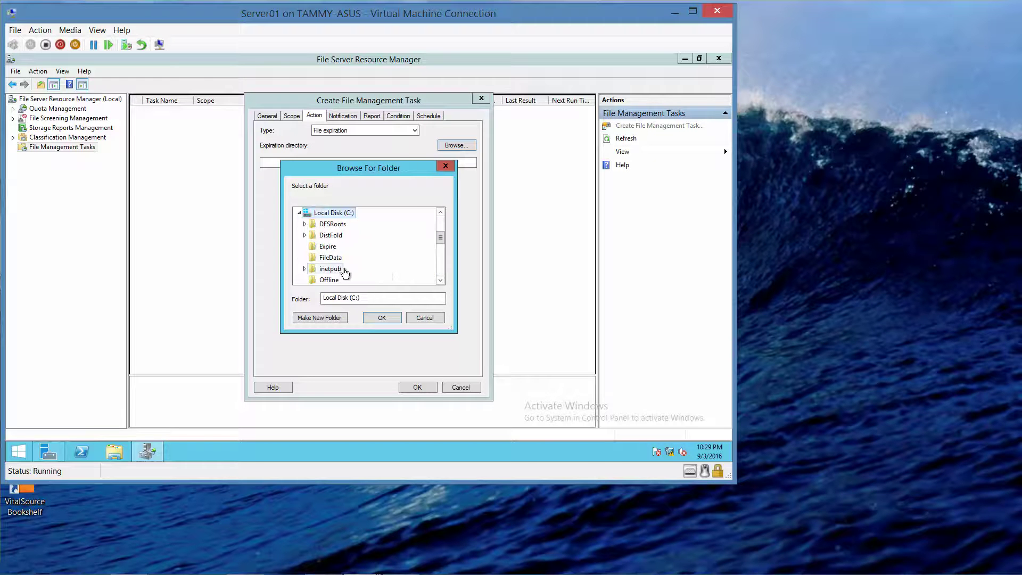
left_click(329, 247)
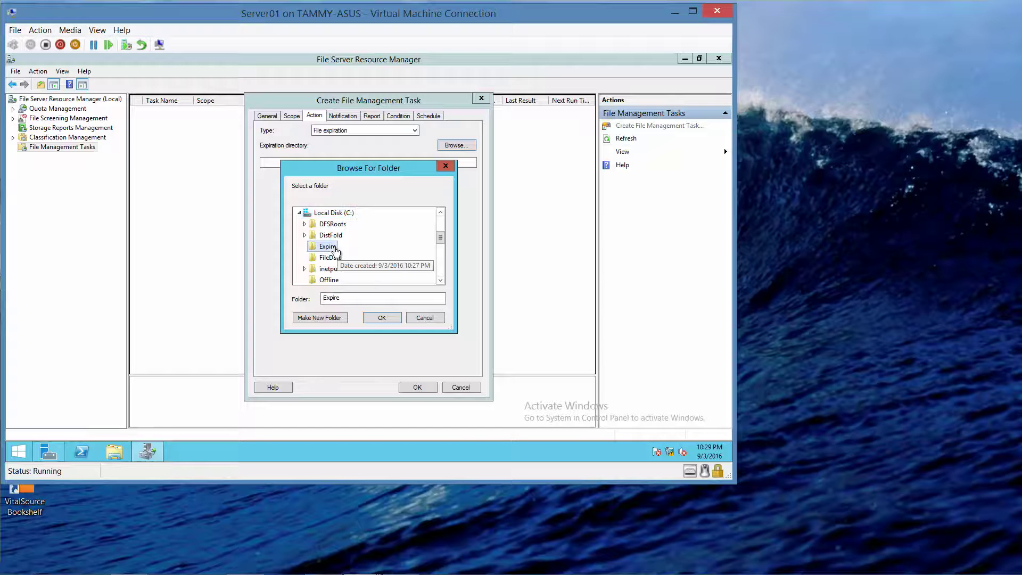
left_click(390, 317)
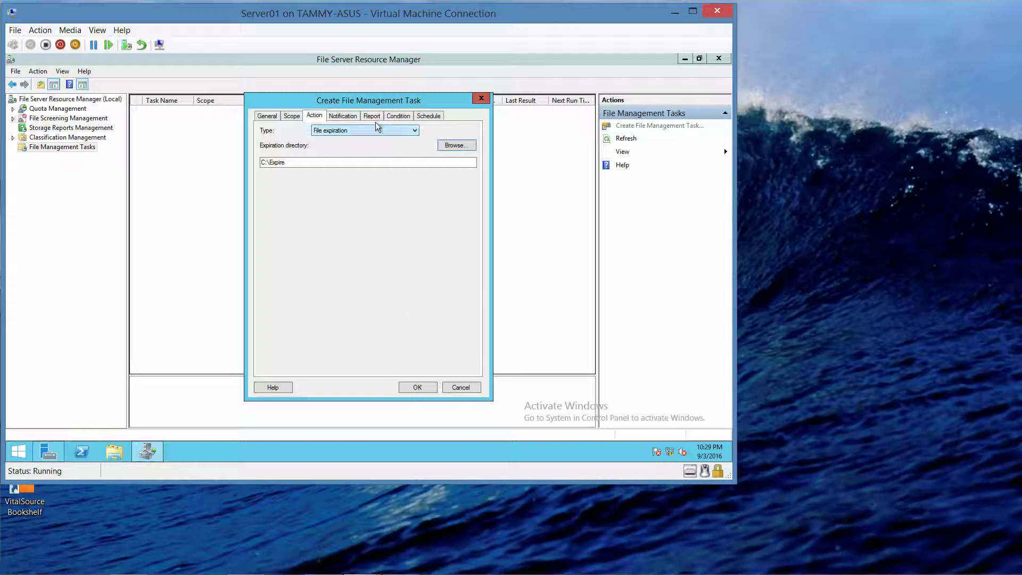
Add a 'Days since file was created' condition, leaving the value at 0
left_click(397, 117)
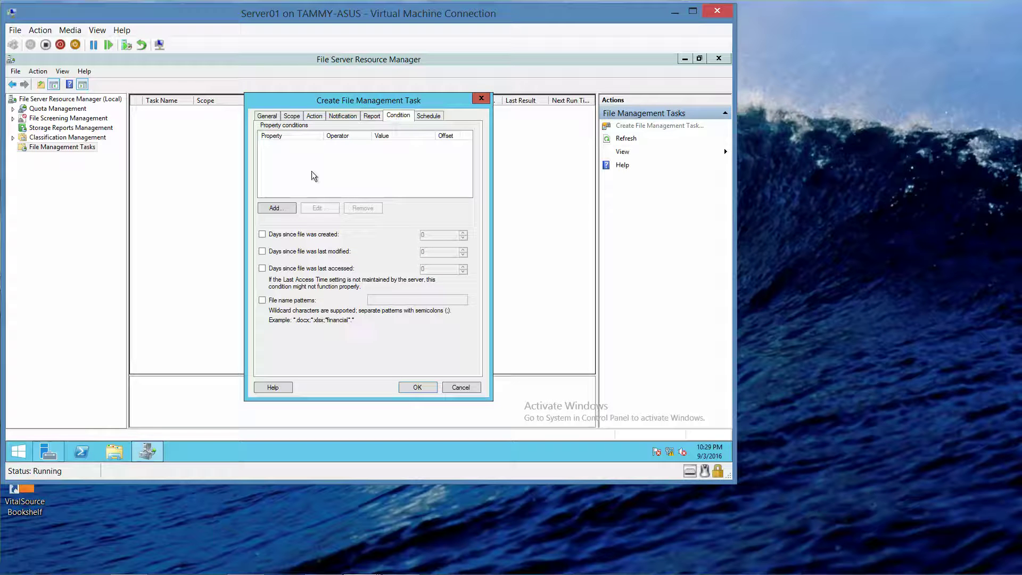
left_click(262, 235)
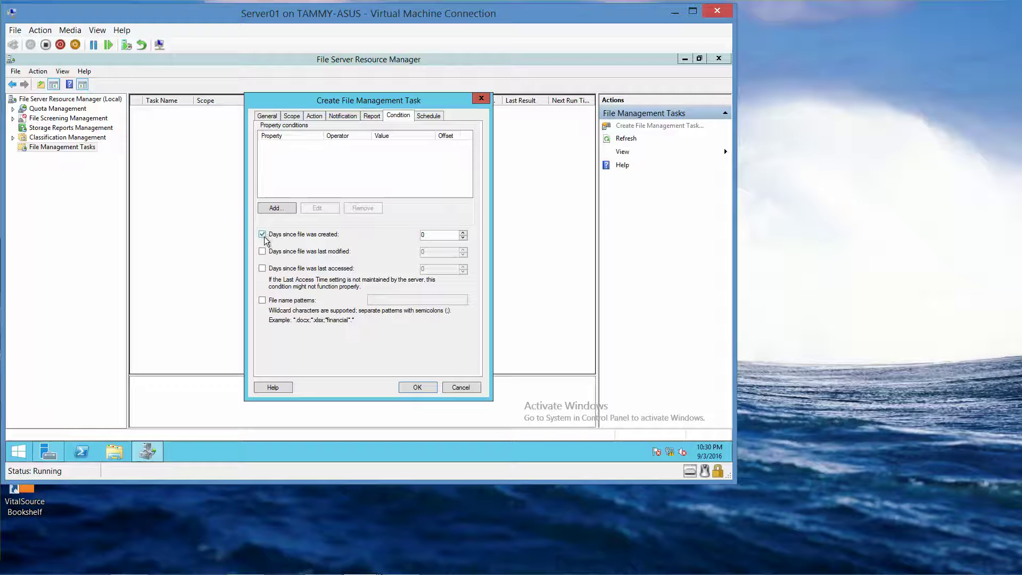
Schedule the task weekly on Sunday at 8:00:00 PM and create it
left_click(432, 119)
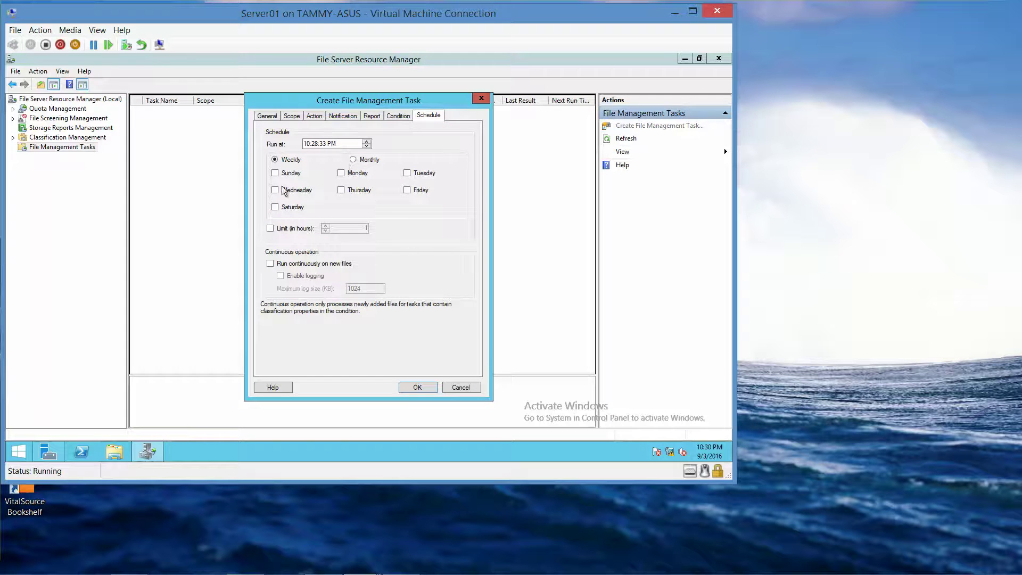
left_click(314, 143)
key("Right")
left_click(413, 387)
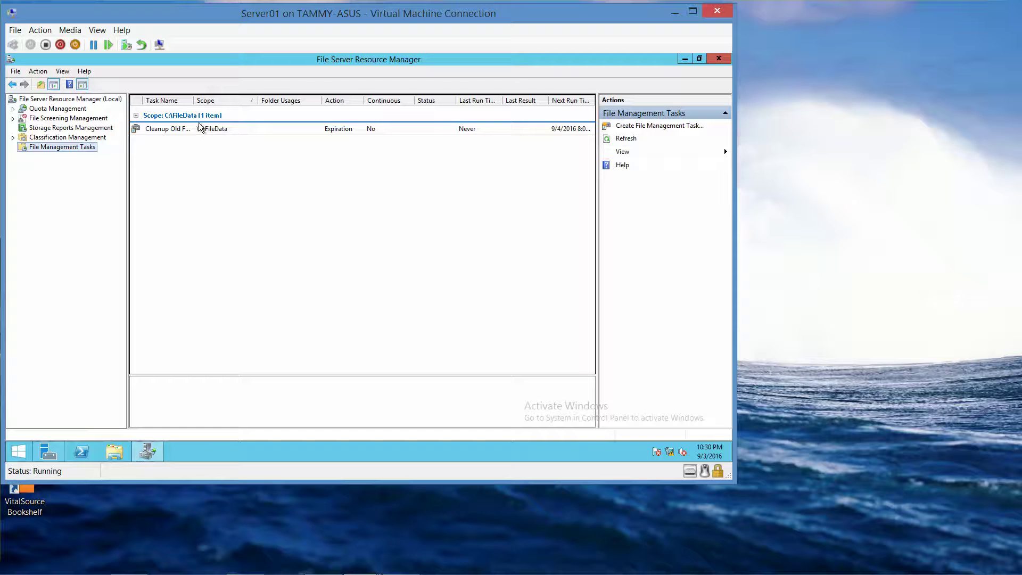
Run the Cleanup Old Files task now, keeping it in the background
left_click(179, 127)
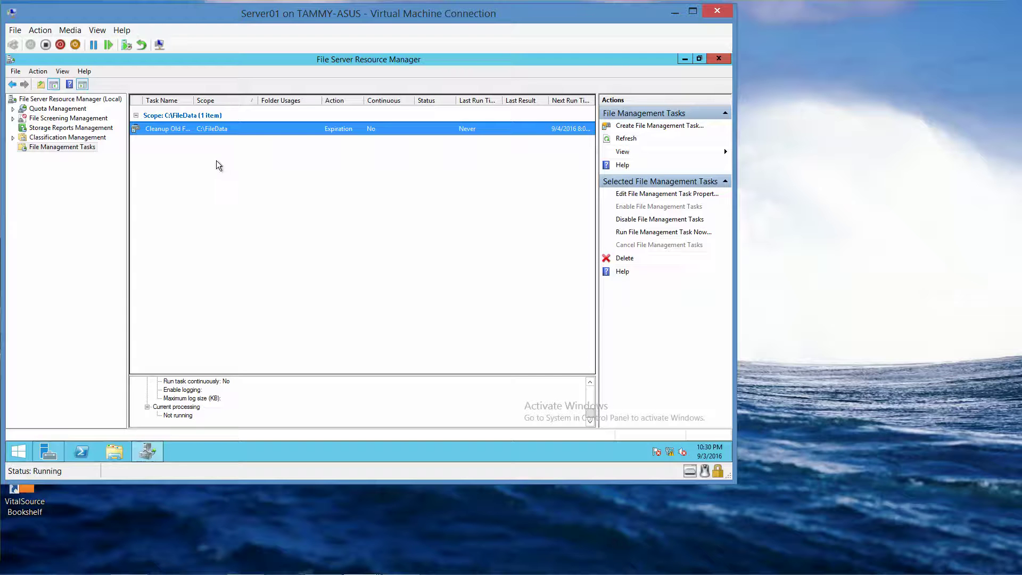
right_click(174, 128)
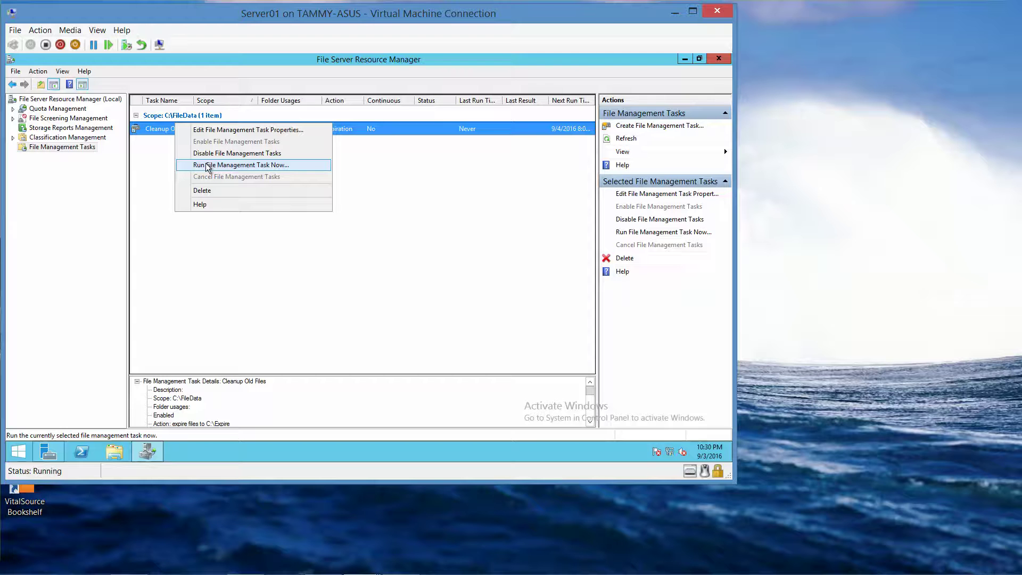
left_click(207, 166)
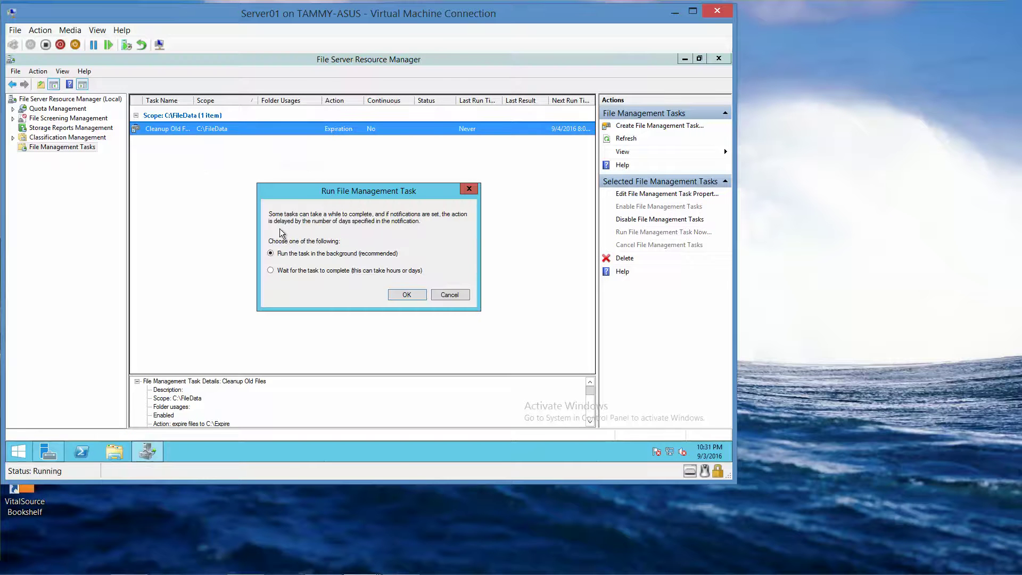
left_click(406, 295)
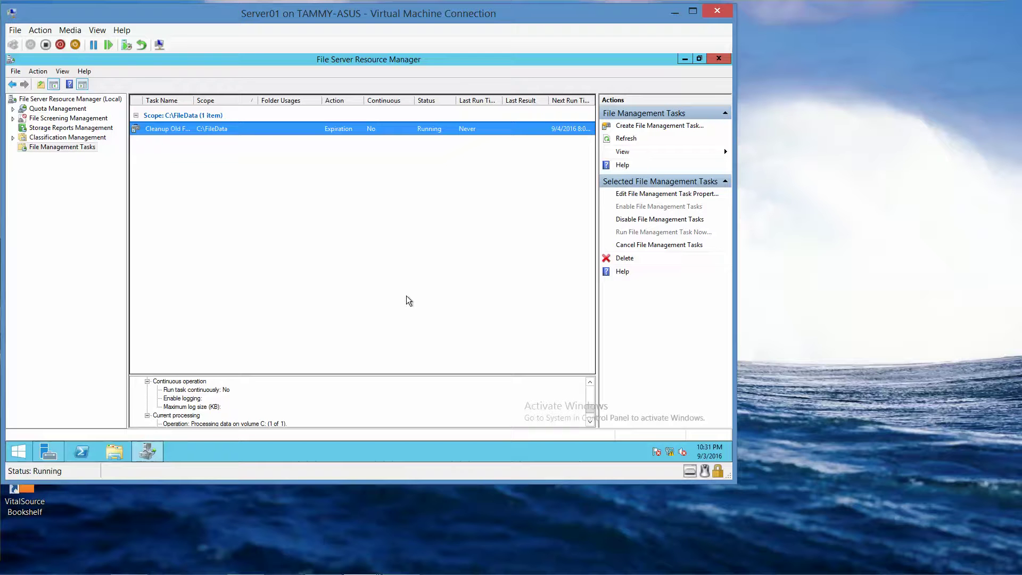
Browse to C:\Expire\SERVER01\2016-09-03_22-31-10\C$\FileData in File Explorer
left_click(110, 452)
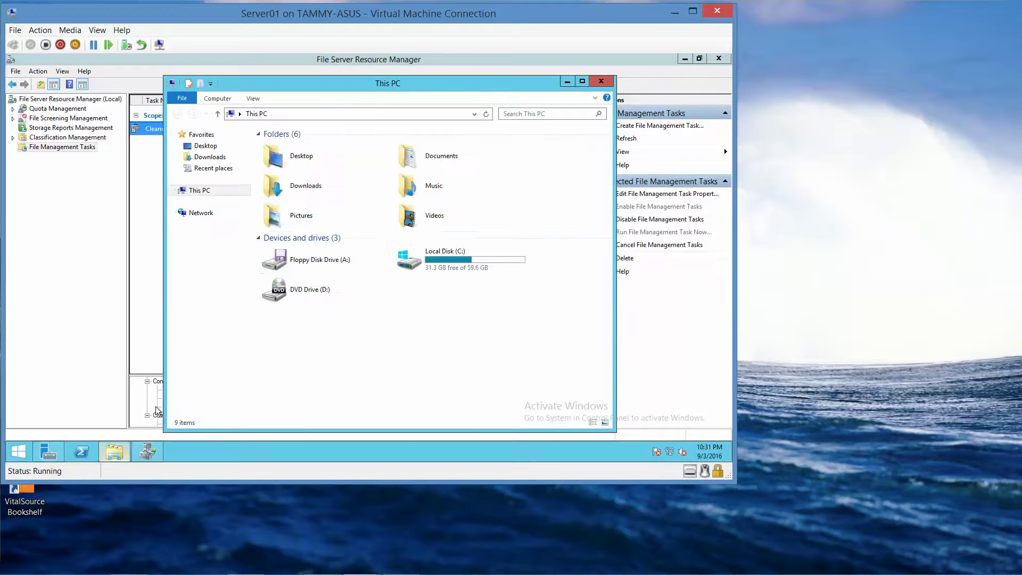
double_click(475, 260)
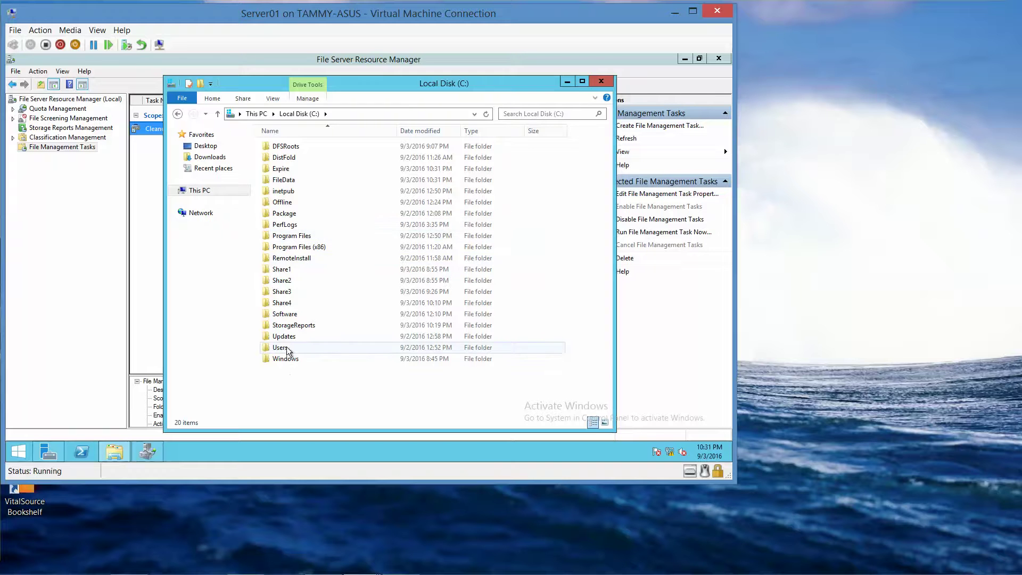
double_click(284, 169)
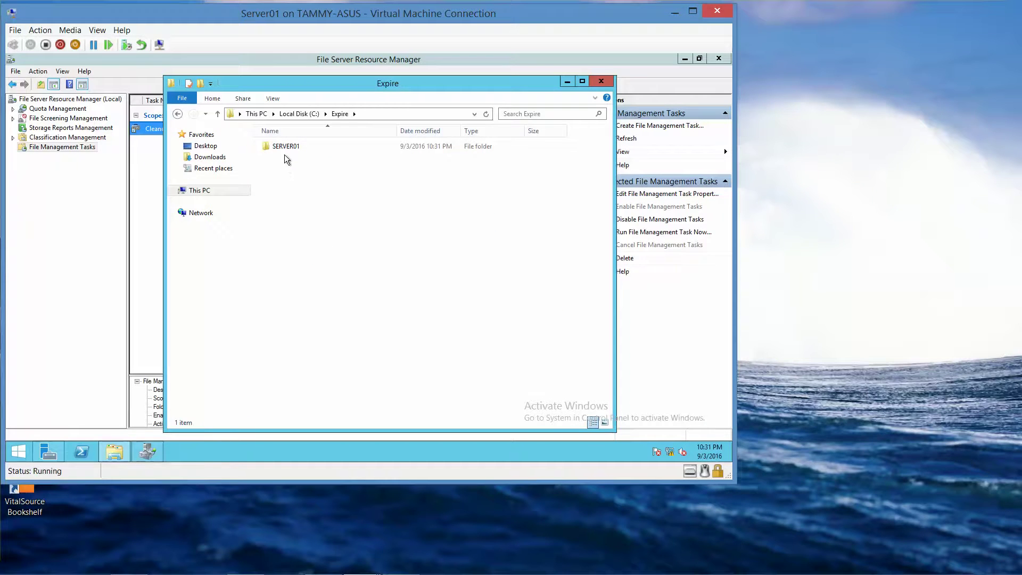
double_click(285, 149)
double_click(286, 149)
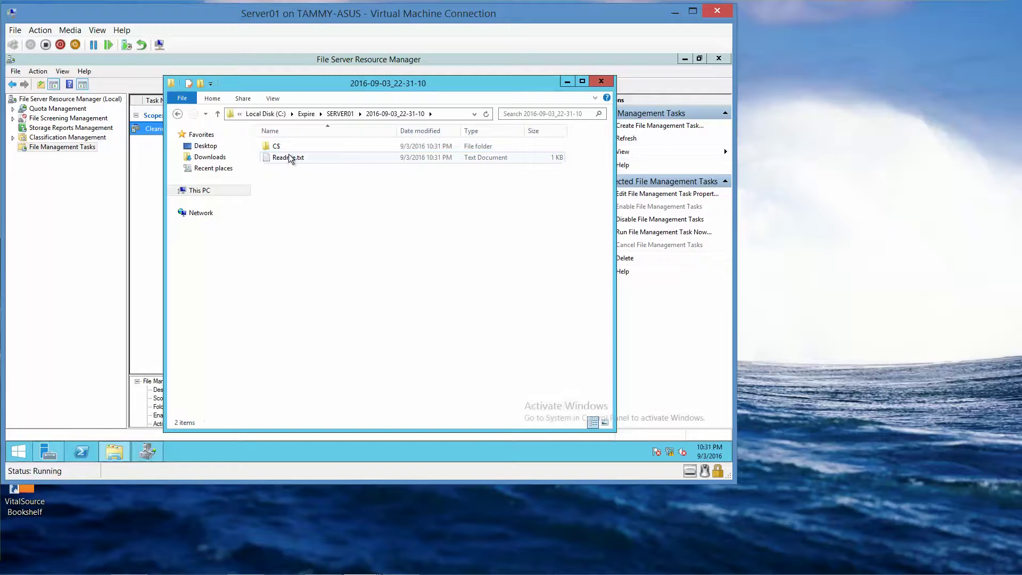
double_click(281, 149)
double_click(281, 148)
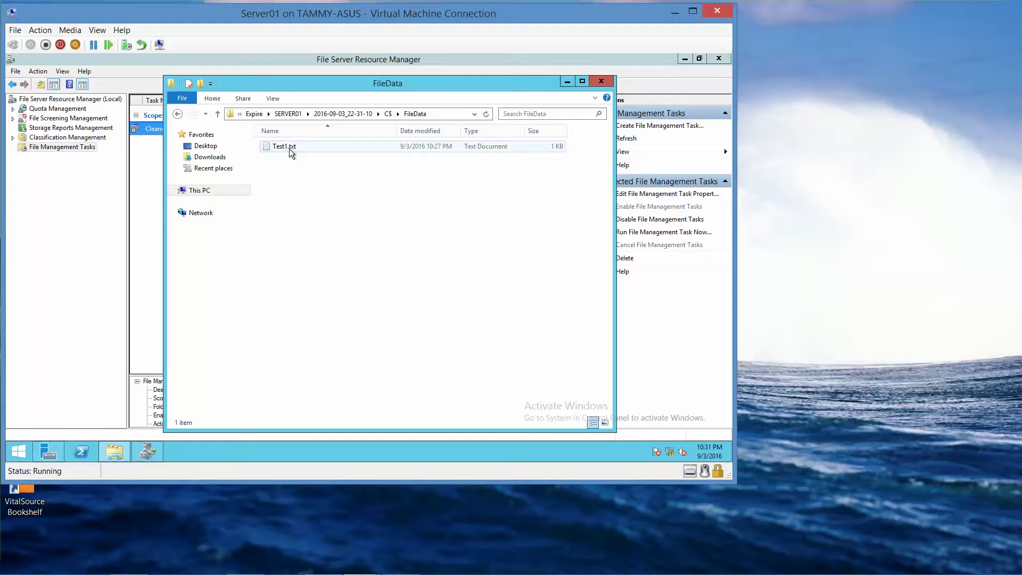
View Test1.txt in Notepad to confirm the move, then close Notepad and Explorer
double_click(291, 152)
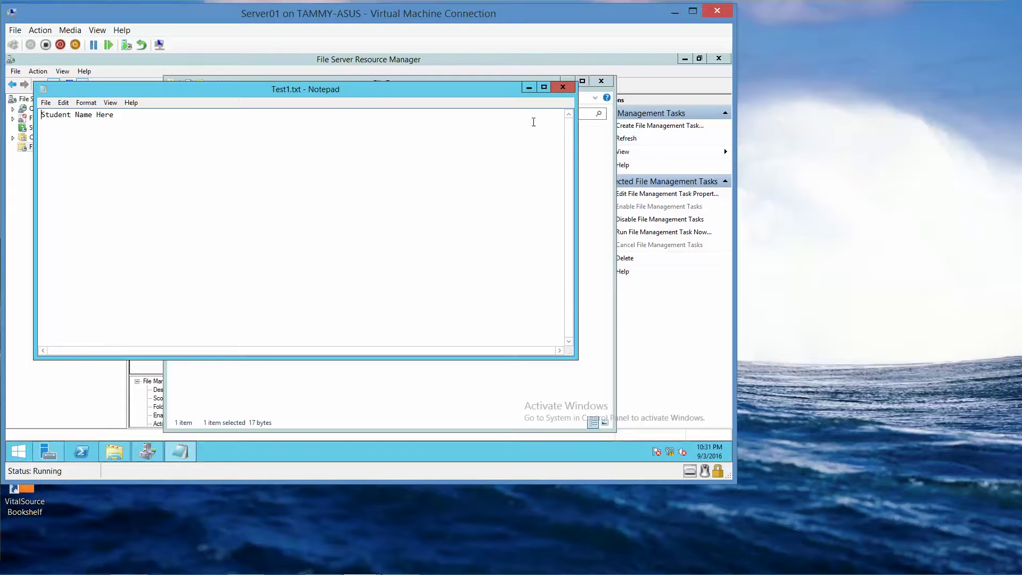
left_click(563, 89)
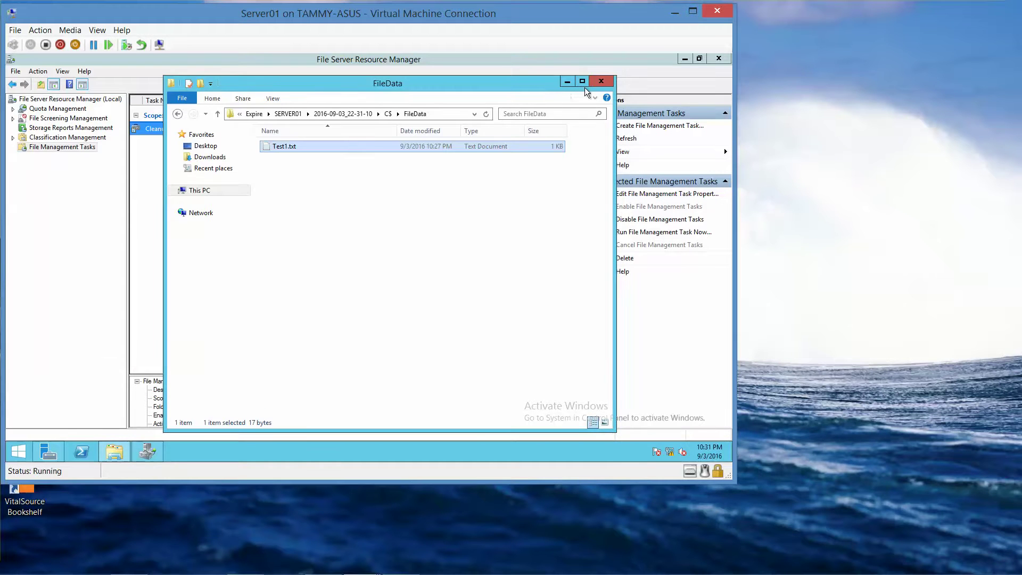
left_click(602, 82)
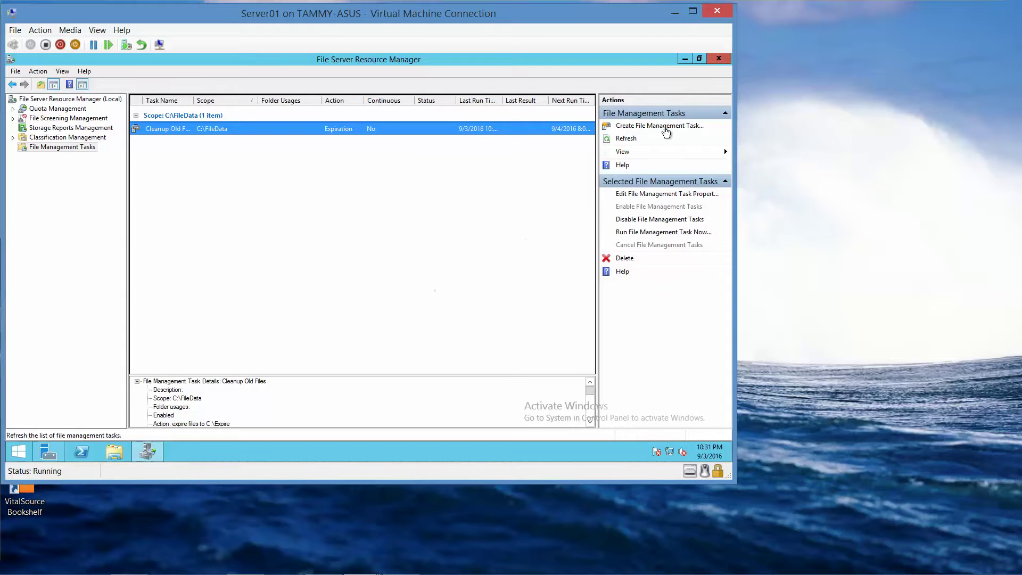
Close File Server Resource Manager and Server Manager, returning to the desktop
left_click(717, 63)
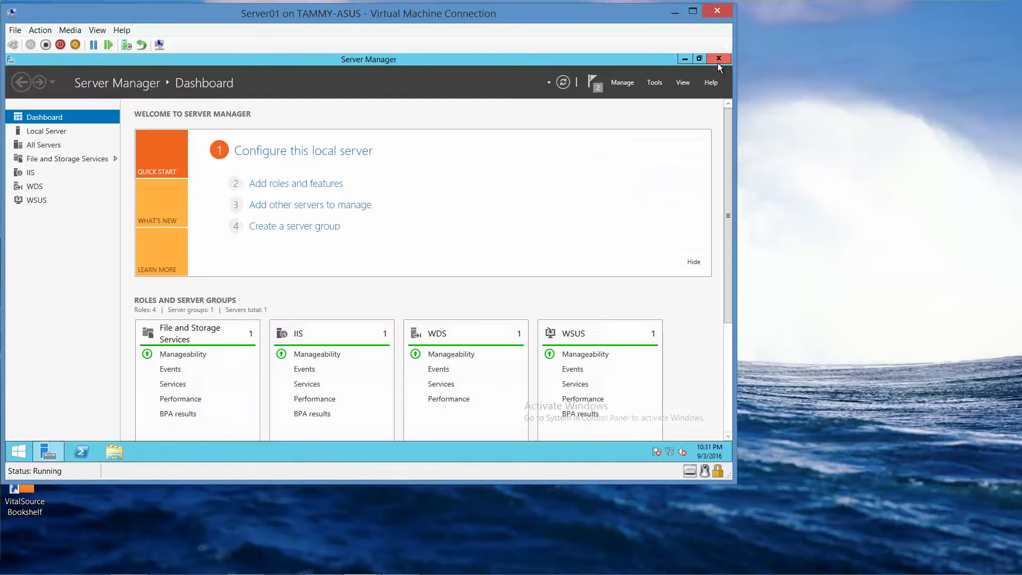
left_click(685, 59)
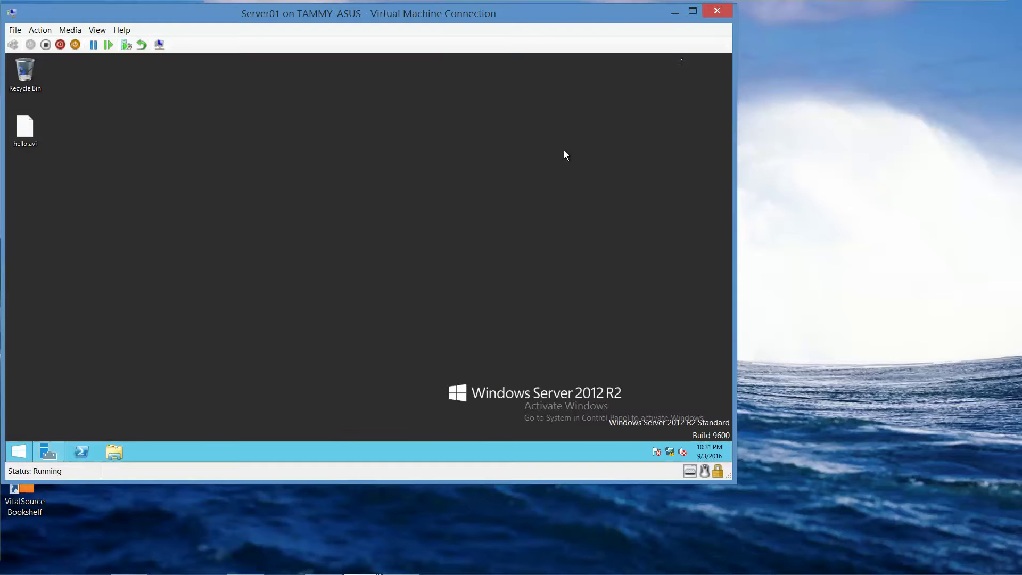